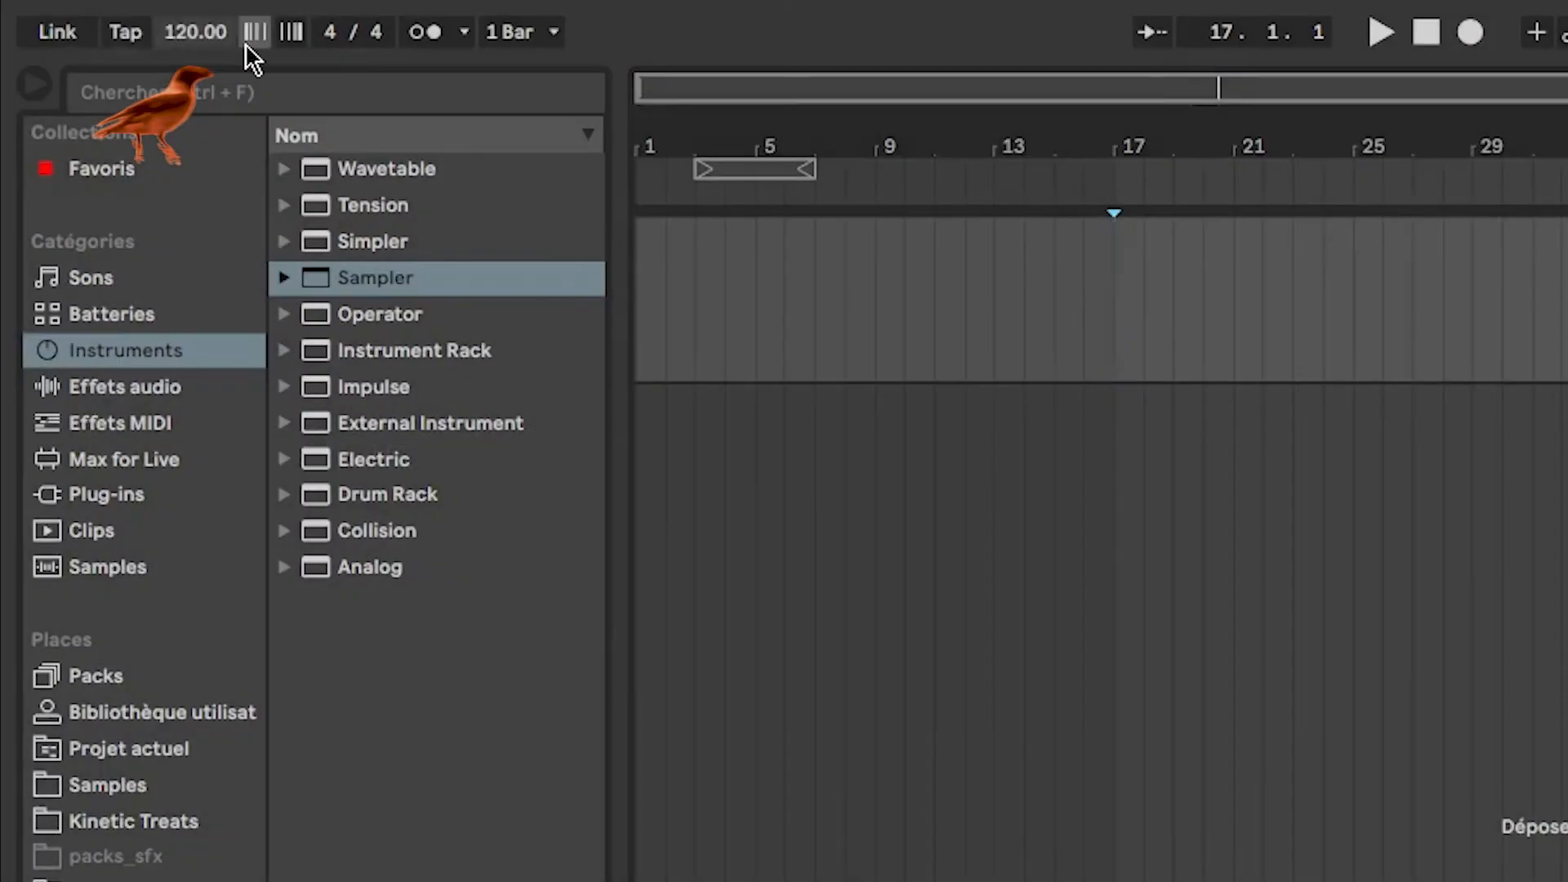
# - Set the project tempo to 77 BPM and place the harpsichord clip on the MIDI track at bar 17
pyautogui.write('77')
pyautogui.press('Return')
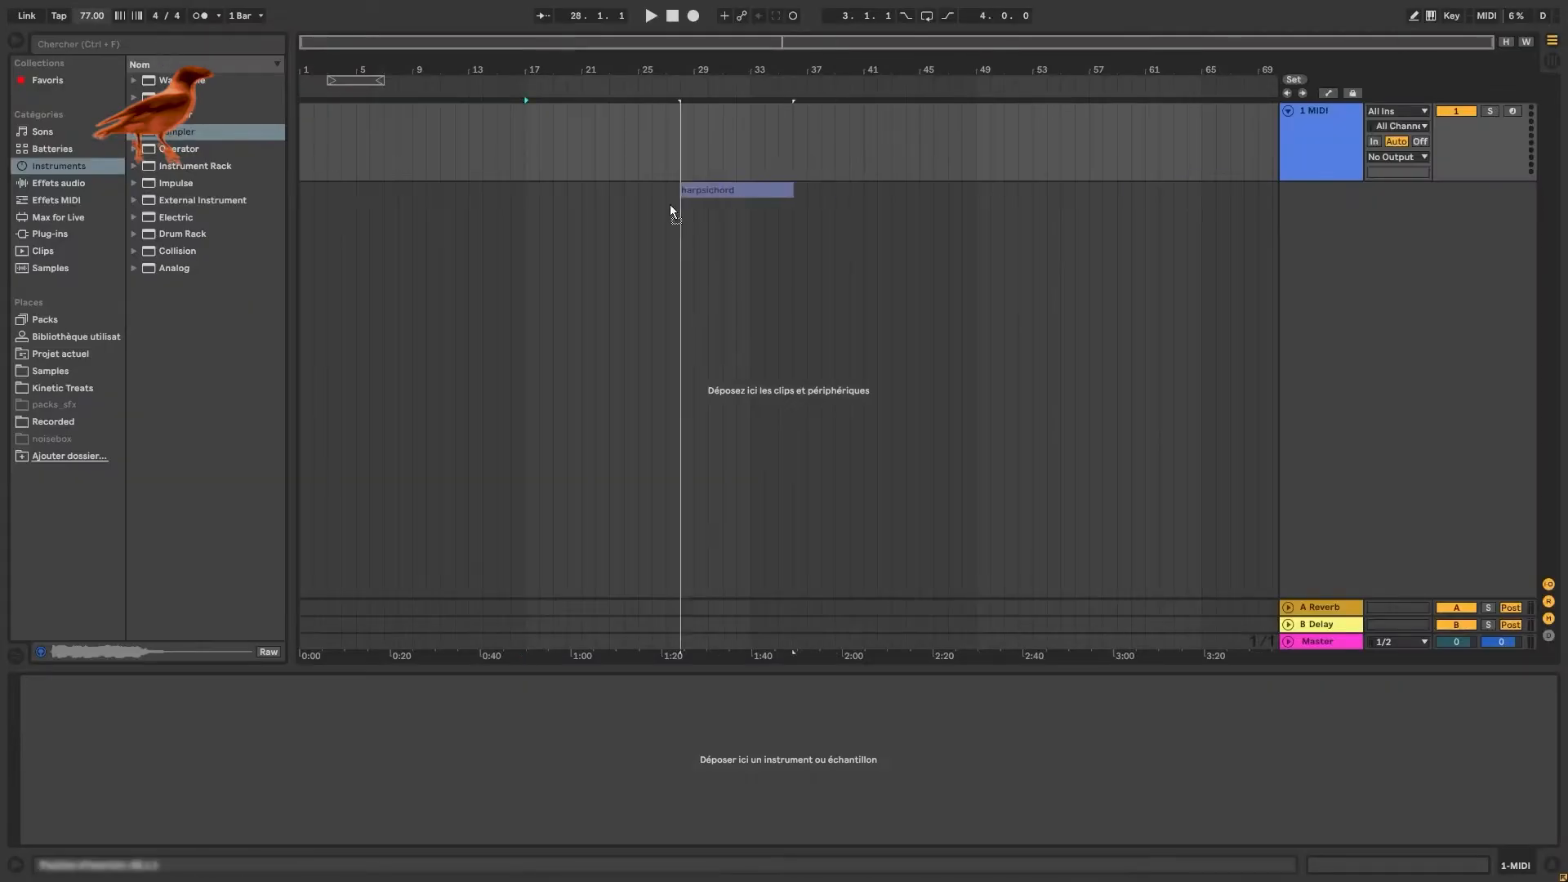
pyautogui.moveTo(672, 210); pyautogui.dragTo(527, 143)
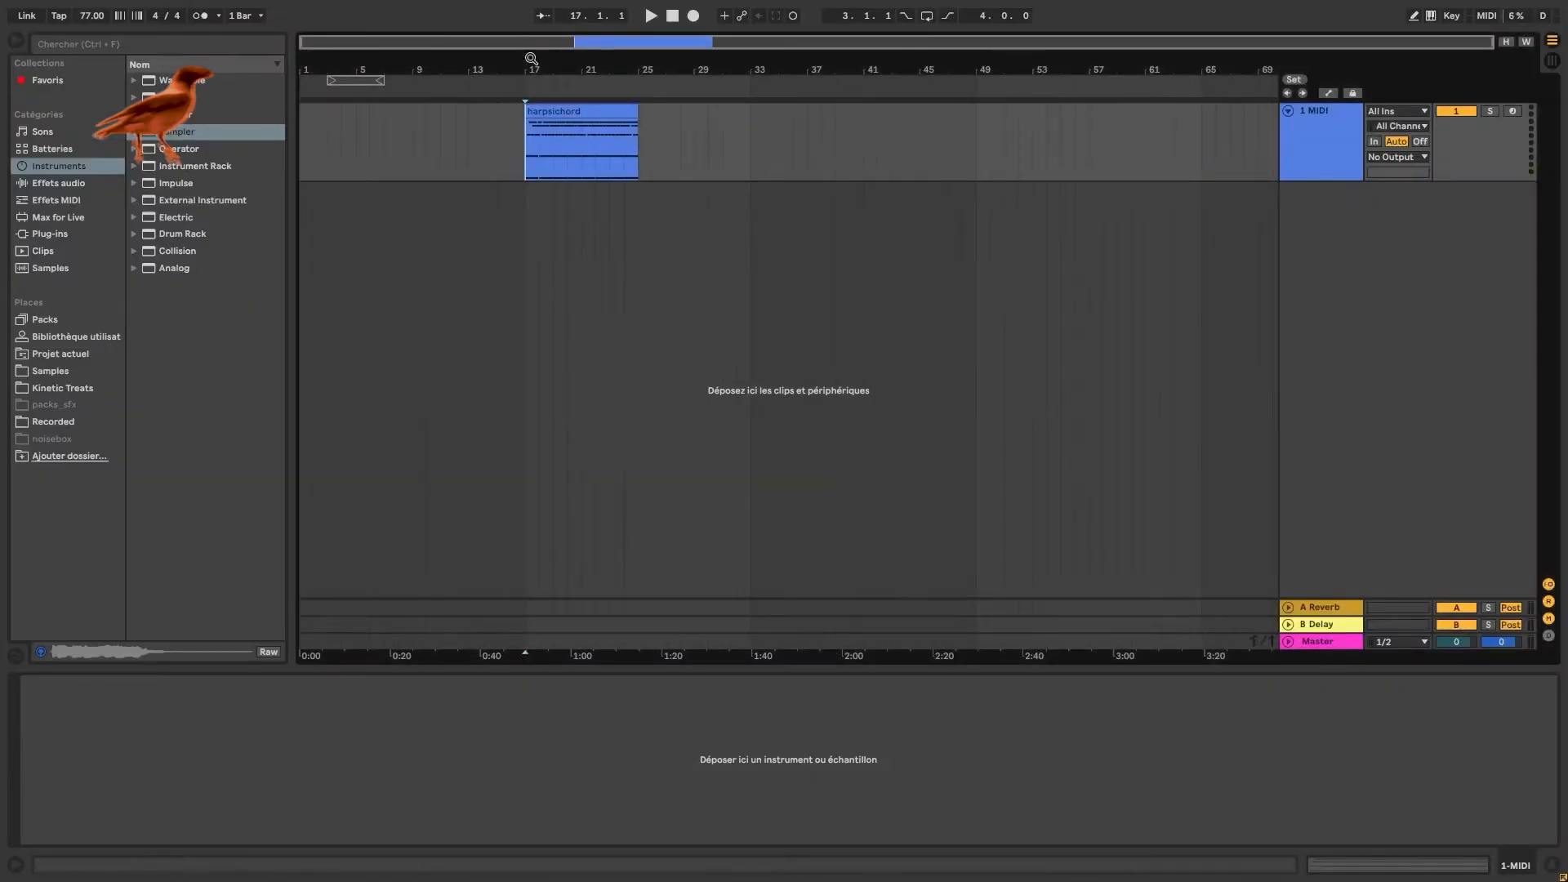
# - Duplicate the MIDI track together with its harpsichord clip
pyautogui.moveTo(532, 60); pyautogui.dragTo(620, 115)
pyautogui.click(1323, 150)
pyautogui.hotkey('ctrl', 'd')
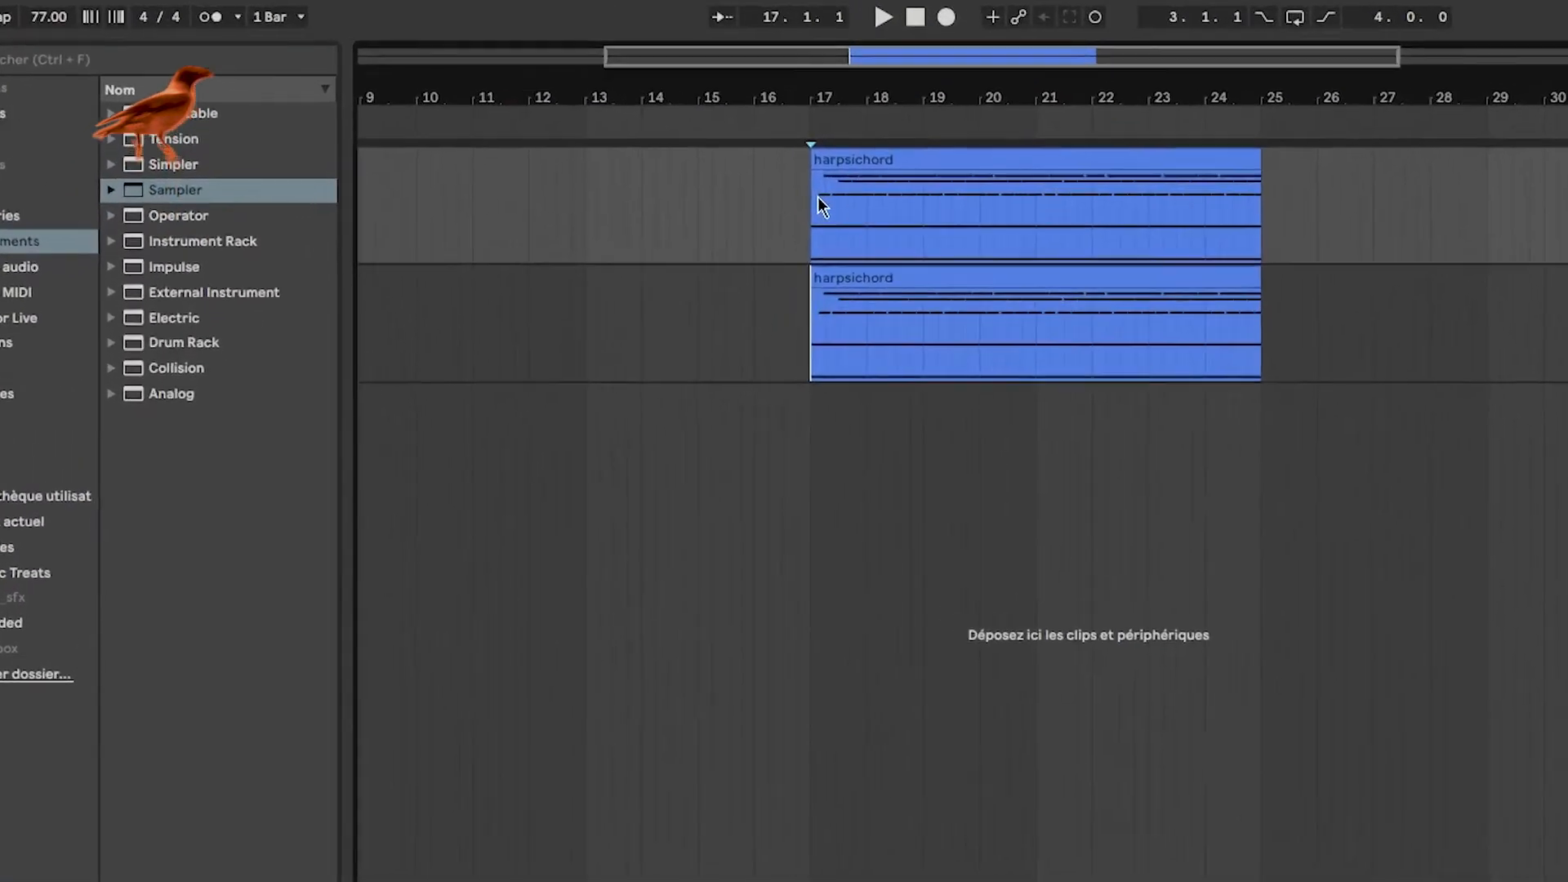
# - Load Sampler with the HRP-63-24 sample on the first track and set the track's monitoring to In
pyautogui.moveTo(144, 226); pyautogui.dragTo(1233, 253)
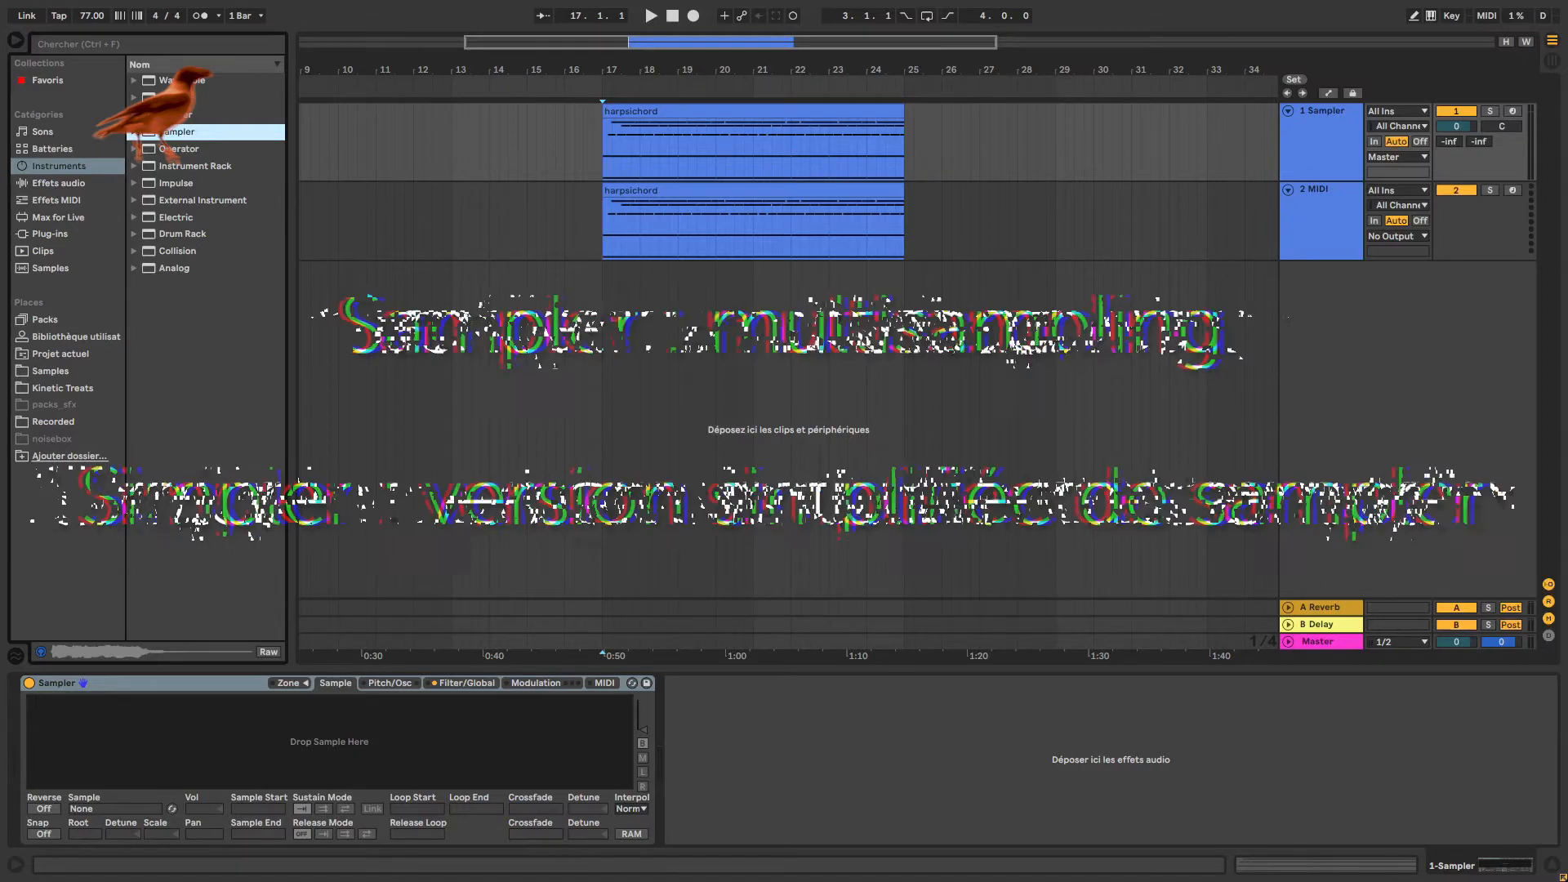
pyautogui.moveTo(1039, 327); pyautogui.dragTo(302, 740)
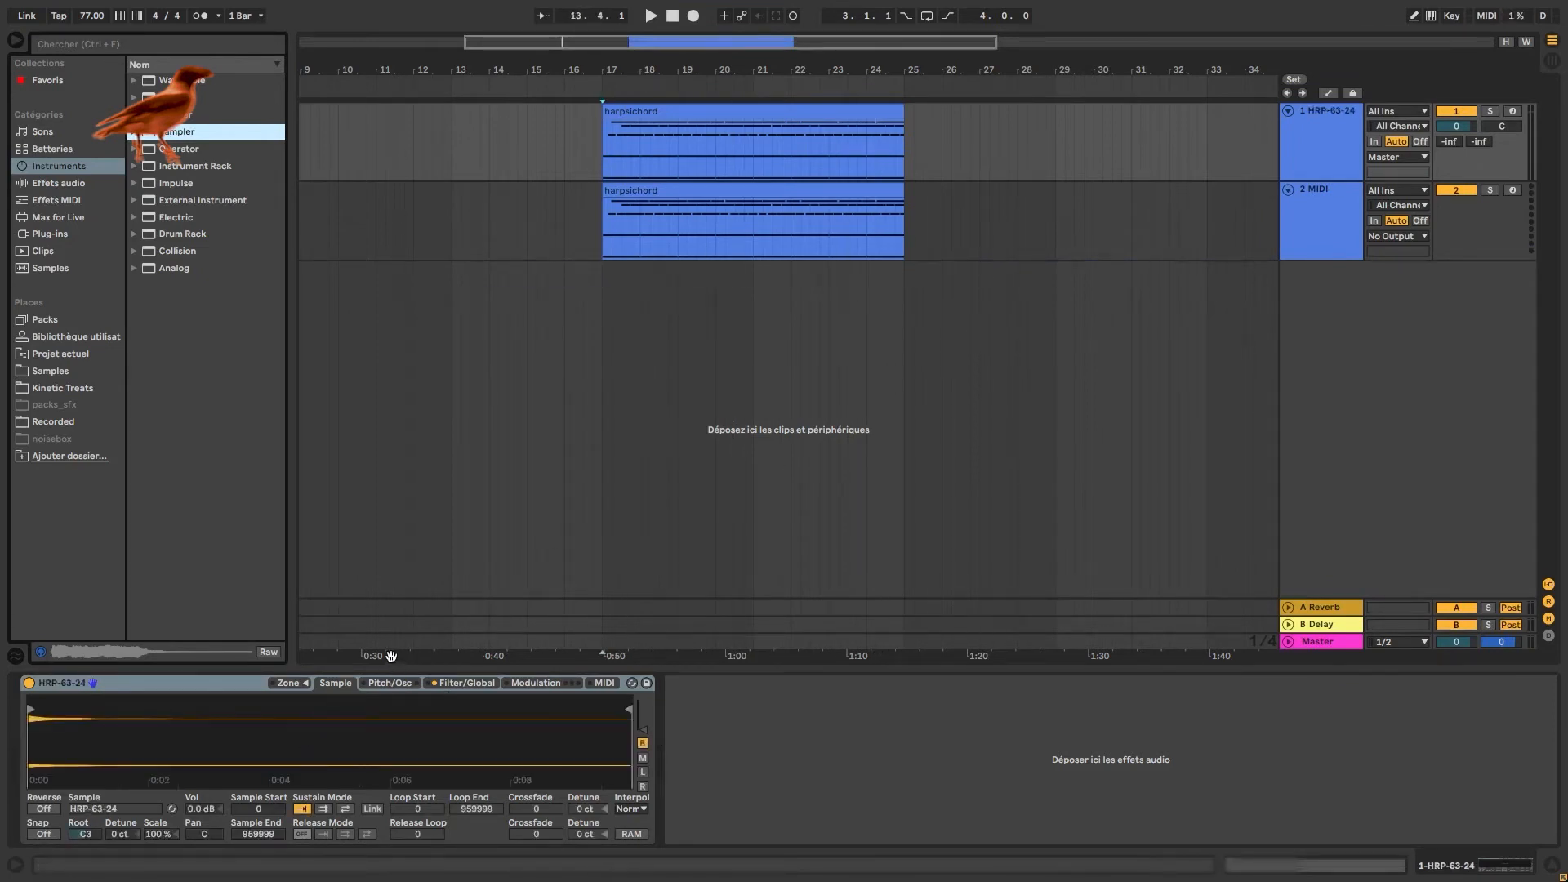
pyautogui.click(1333, 144)
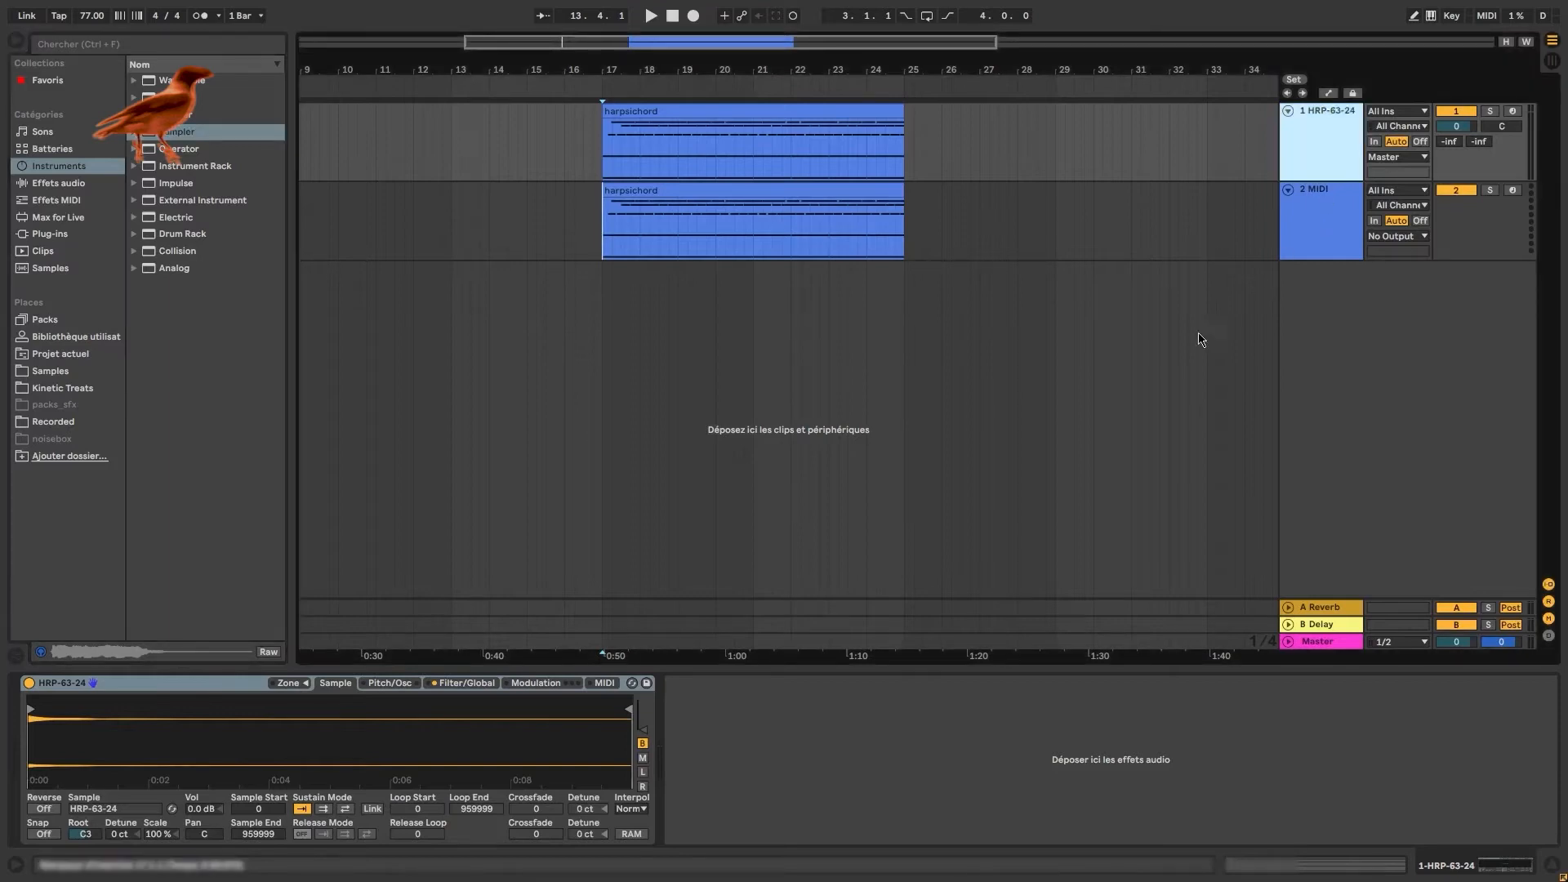
pyautogui.click(1379, 143)
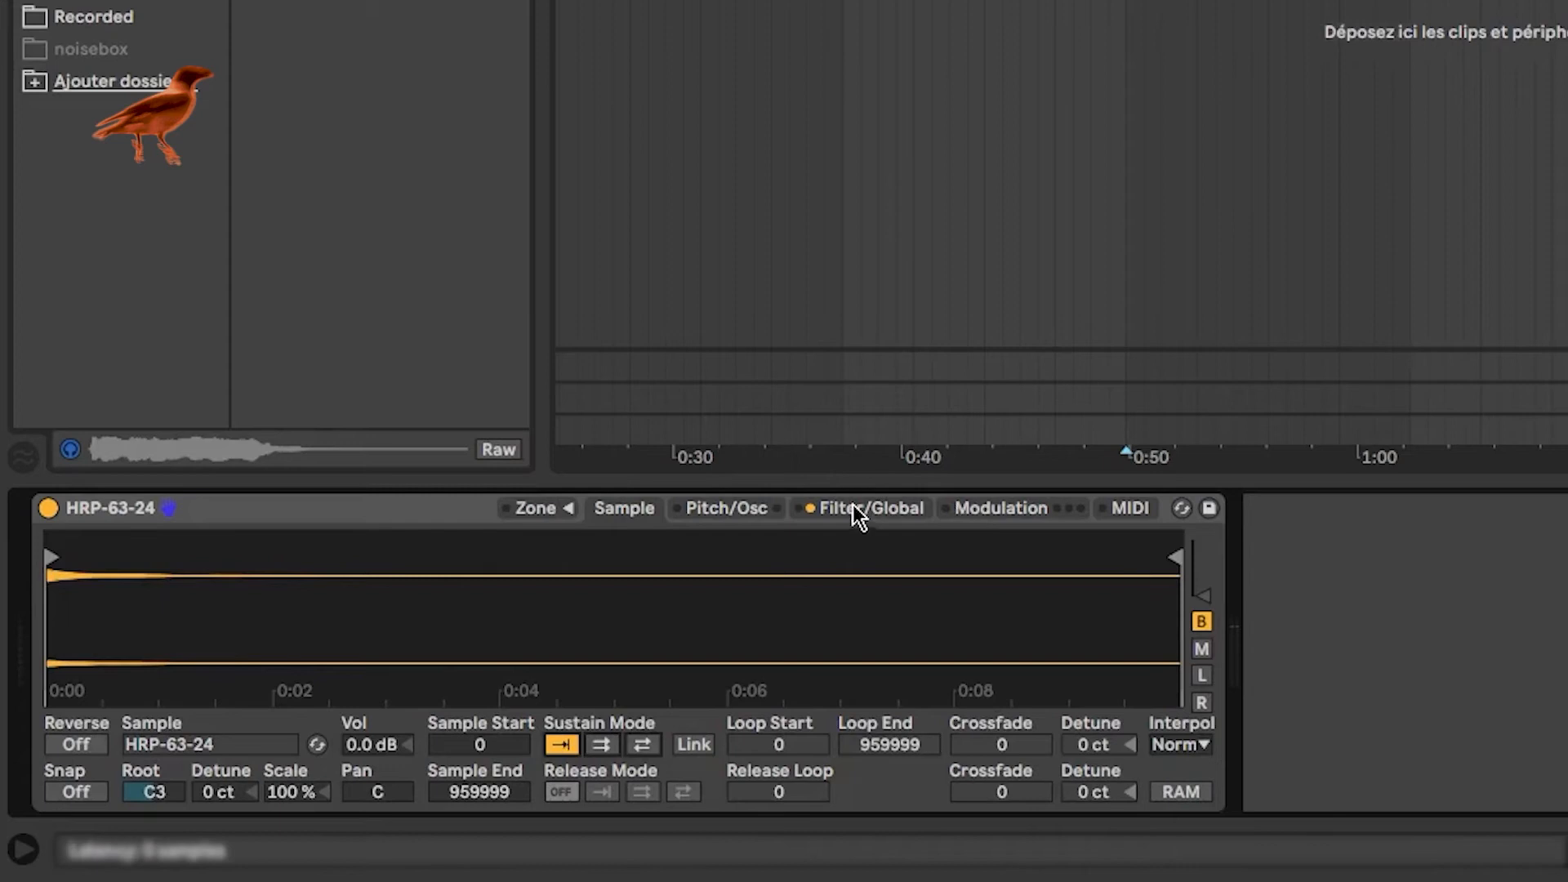
# - Lengthen the release of Sampler's volume envelope to 4.88 s
pyautogui.click(855, 514)
pyautogui.moveTo(1140, 637); pyautogui.dragTo(1171, 637)
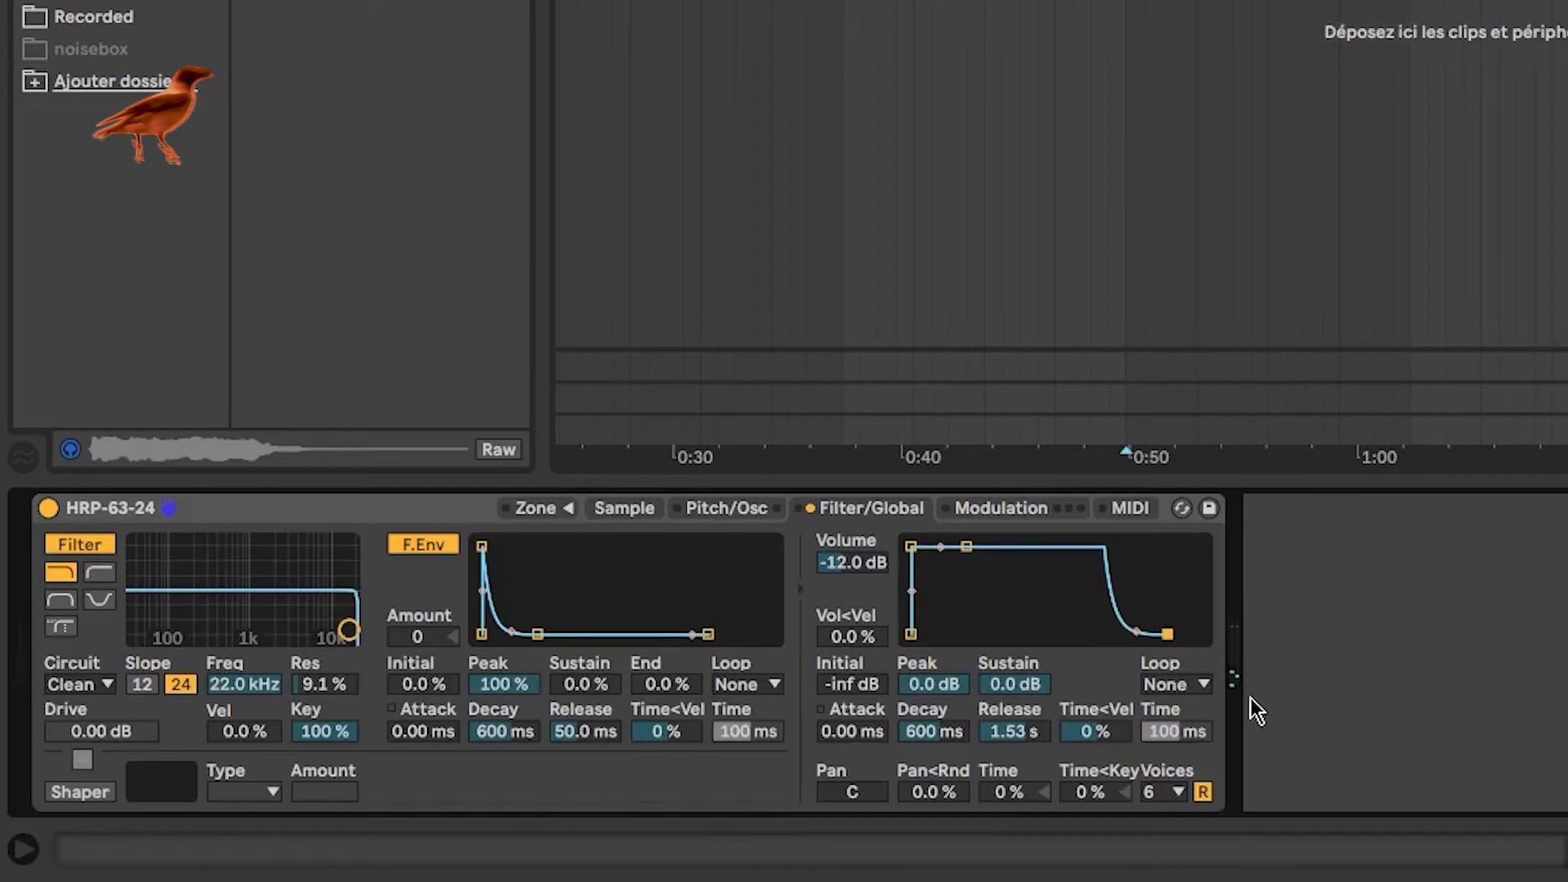
pyautogui.moveTo(1173, 642); pyautogui.dragTo(1184, 645)
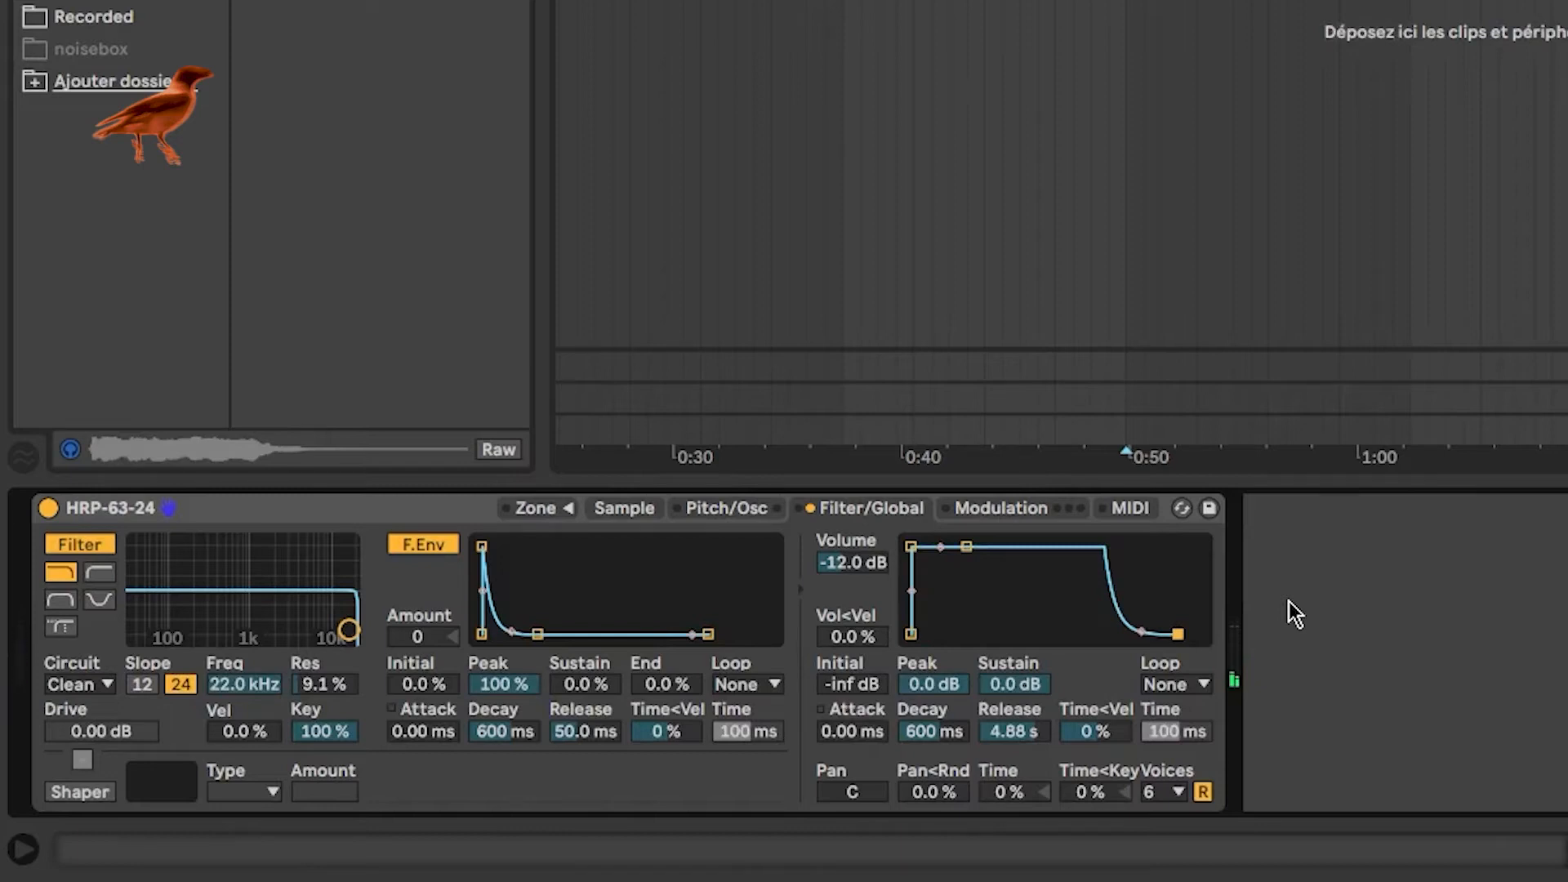
# - Tune the HRP-63-24 sample by setting its root key to E2 and its detune to +25 ct
pyautogui.click(613, 507)
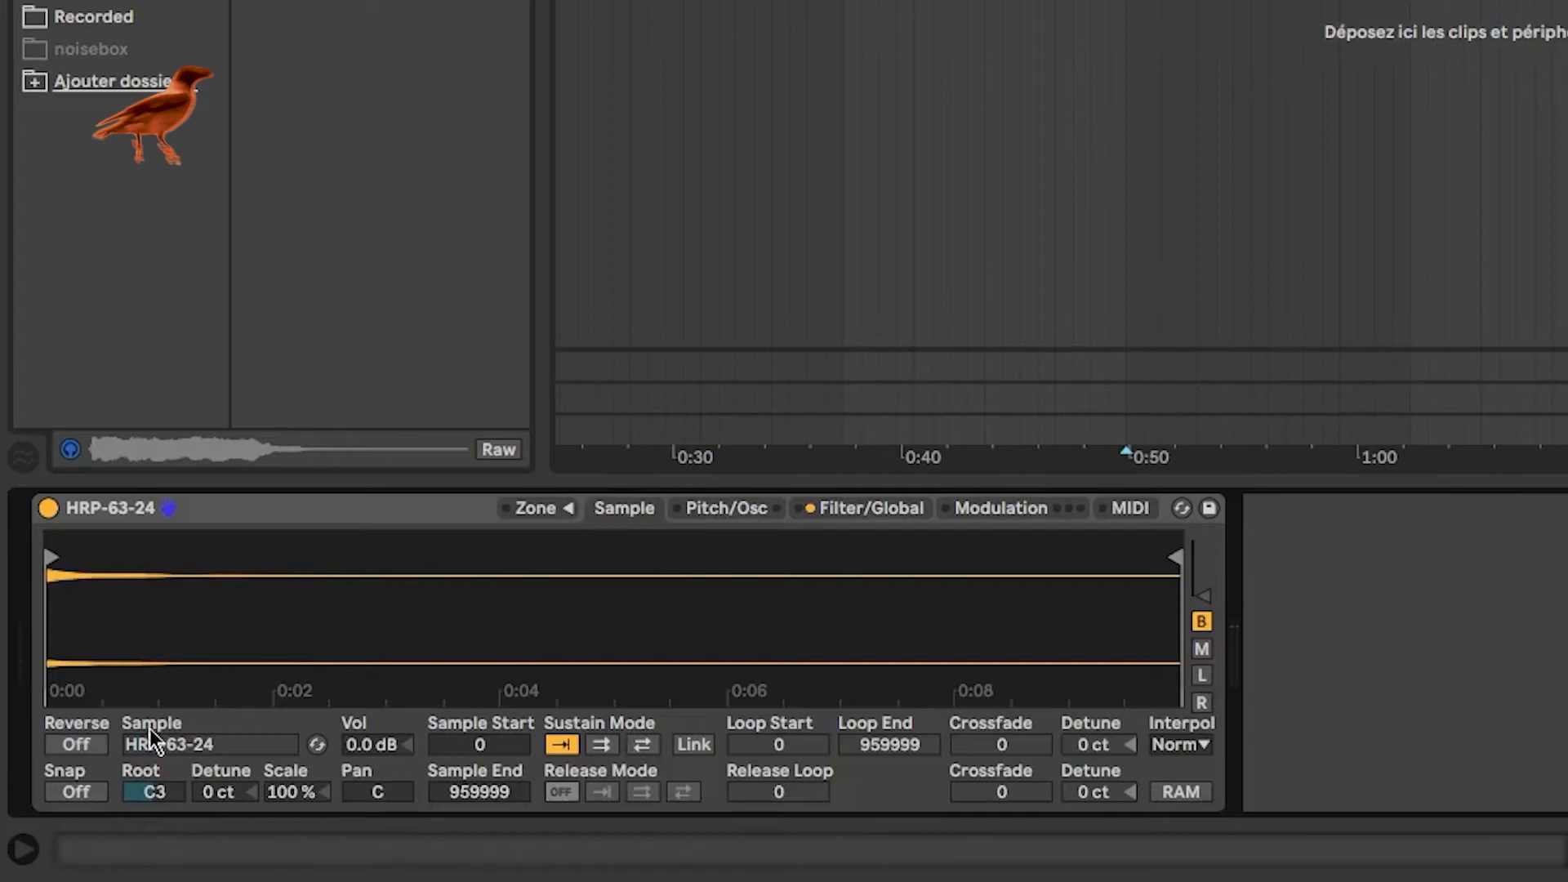
pyautogui.moveTo(155, 791); pyautogui.dragTo(155, 818)
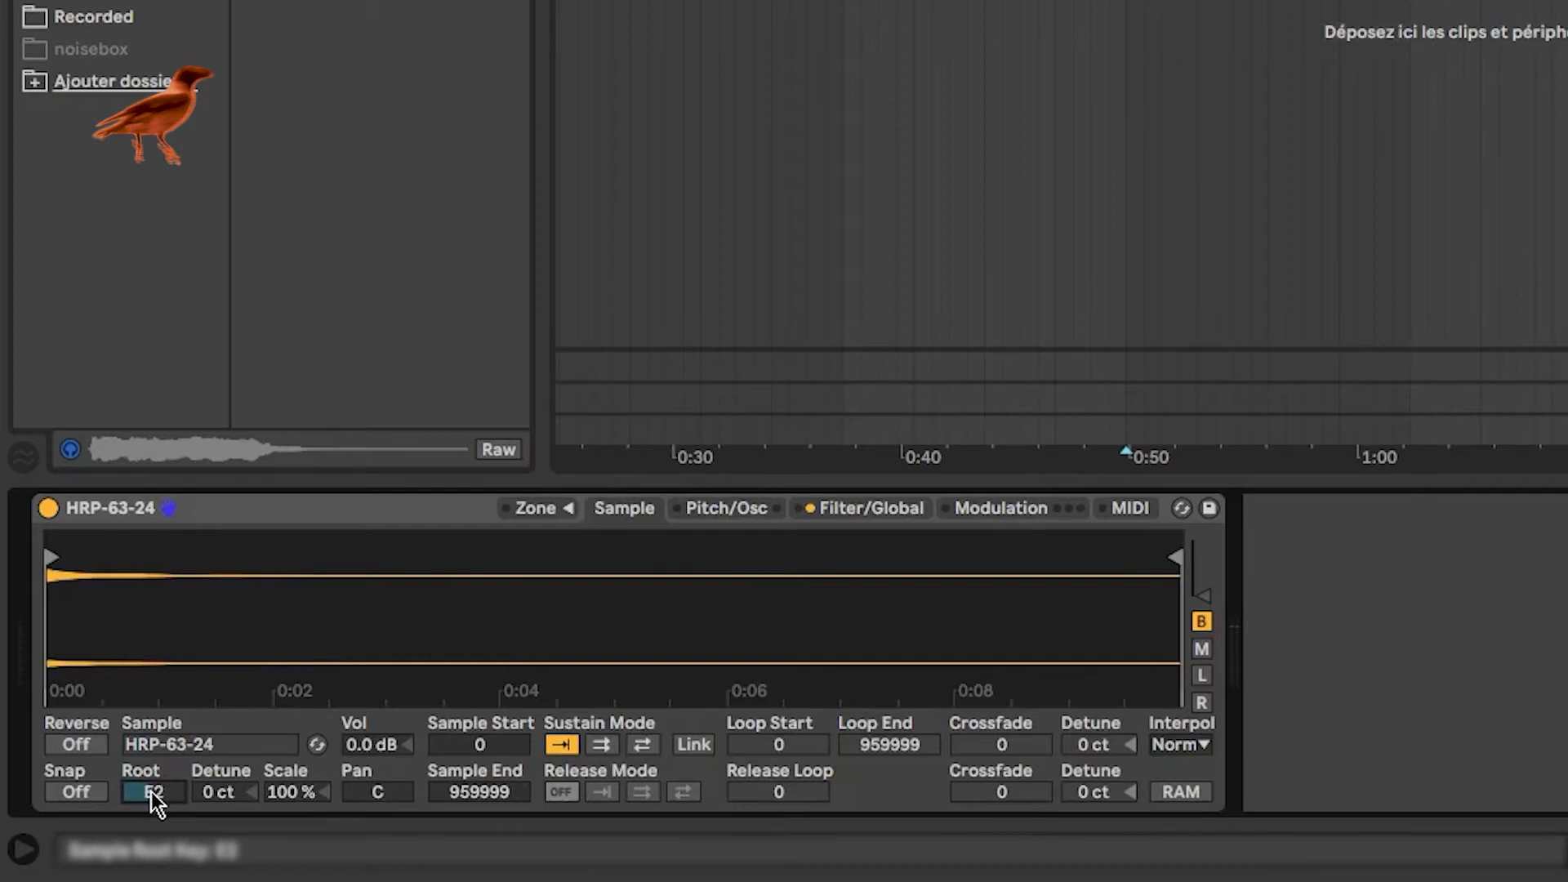
pyautogui.write('+25')
pyautogui.press('Return')
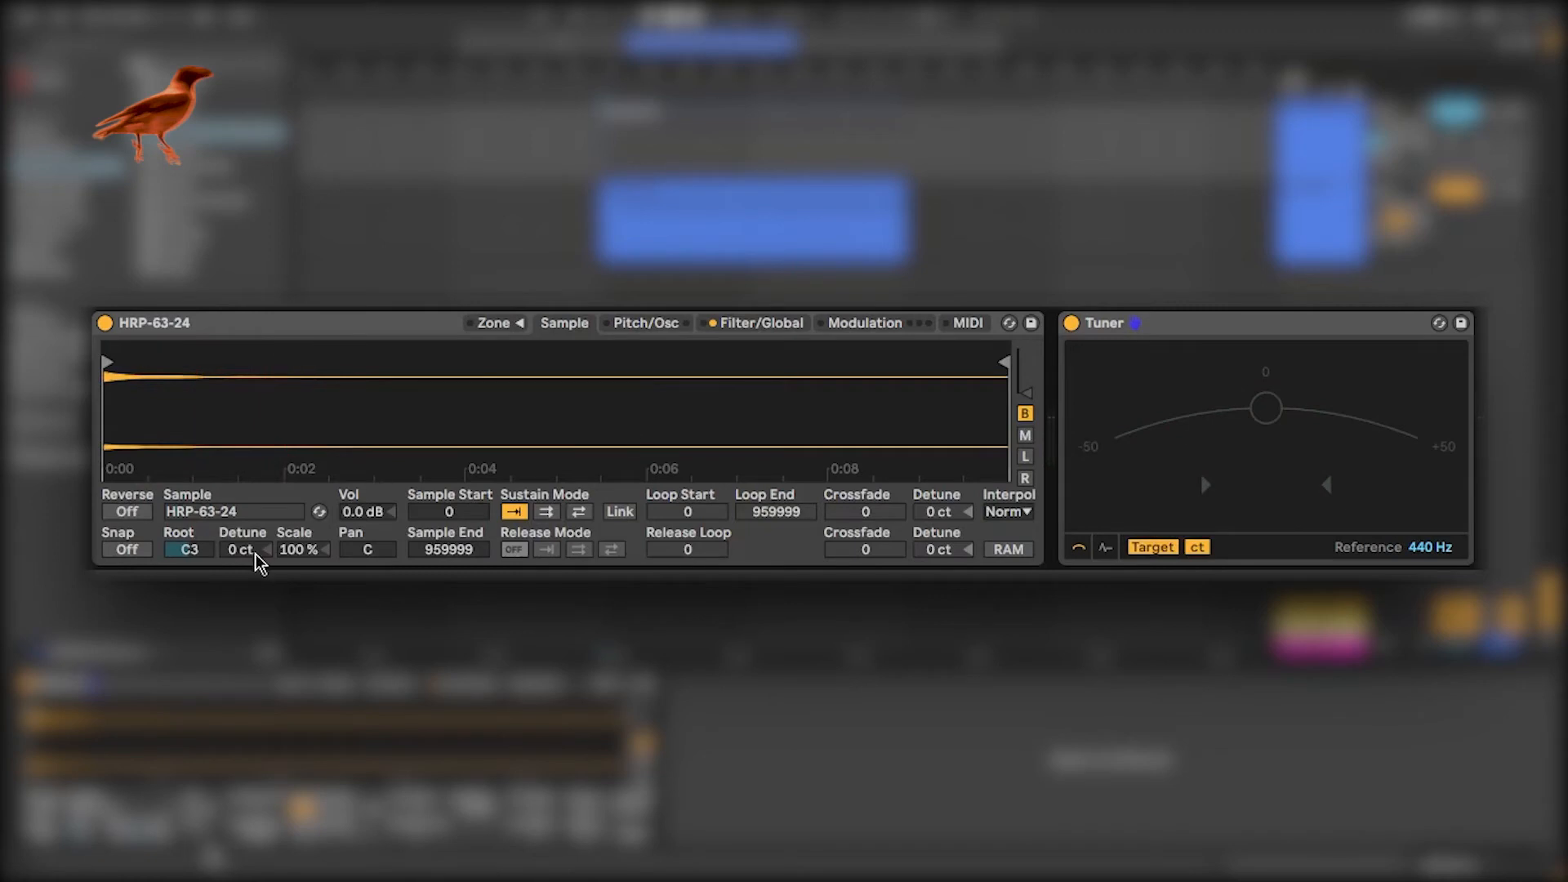
pyautogui.moveTo(193, 561)
pyautogui.mouseDown()
pyautogui.moveTo(193, 533)
pyautogui.moveTo(193, 568)
pyautogui.moveTo(192, 555)
pyautogui.mouseUp()
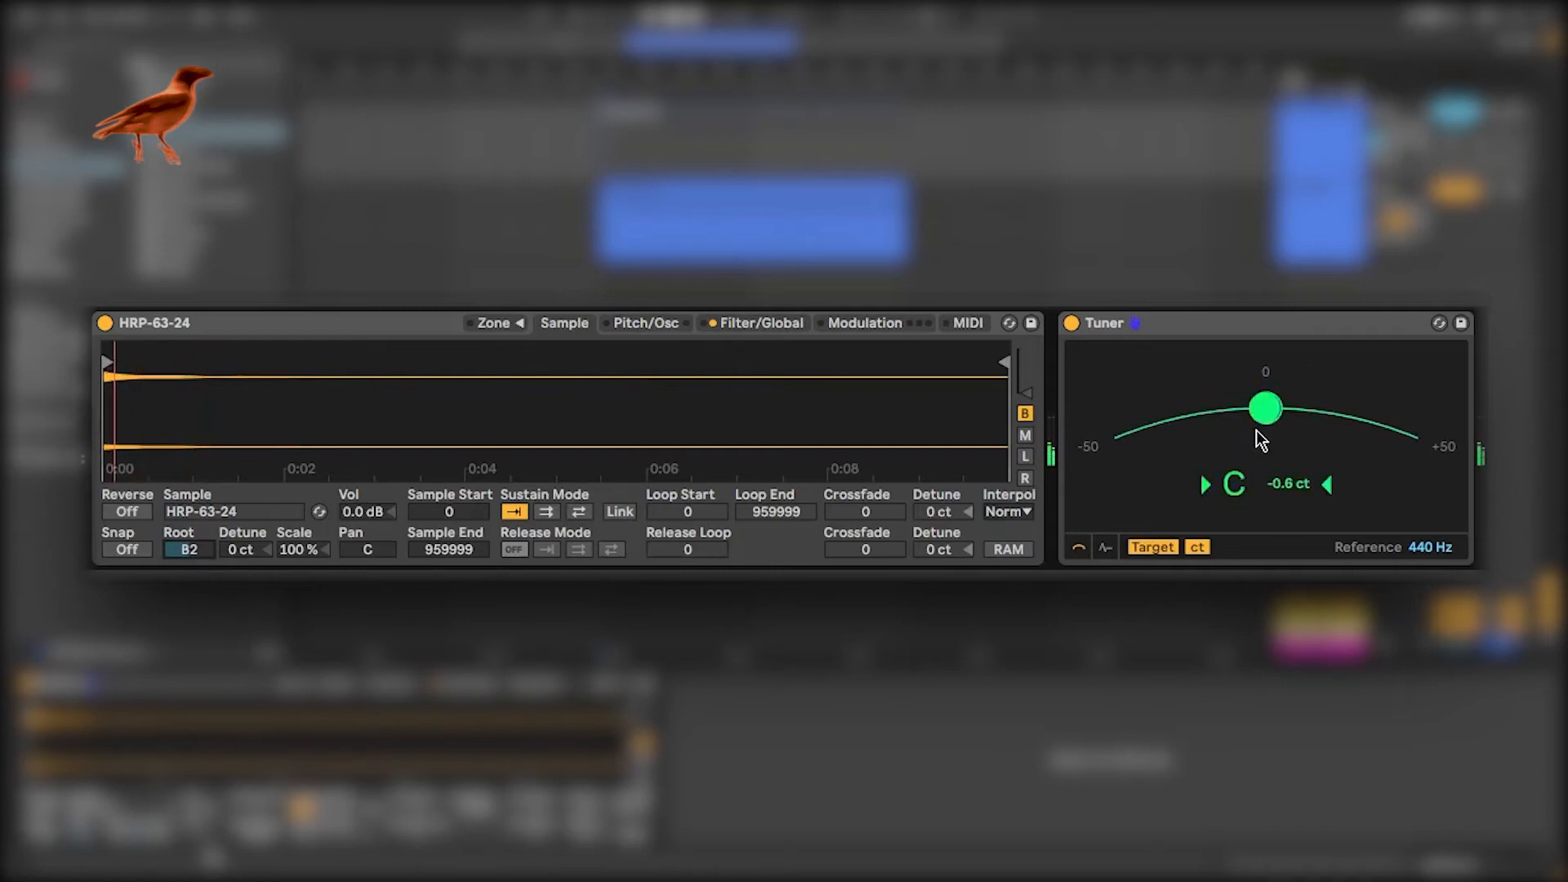
pyautogui.moveTo(247, 562); pyautogui.dragTo(234, 558)
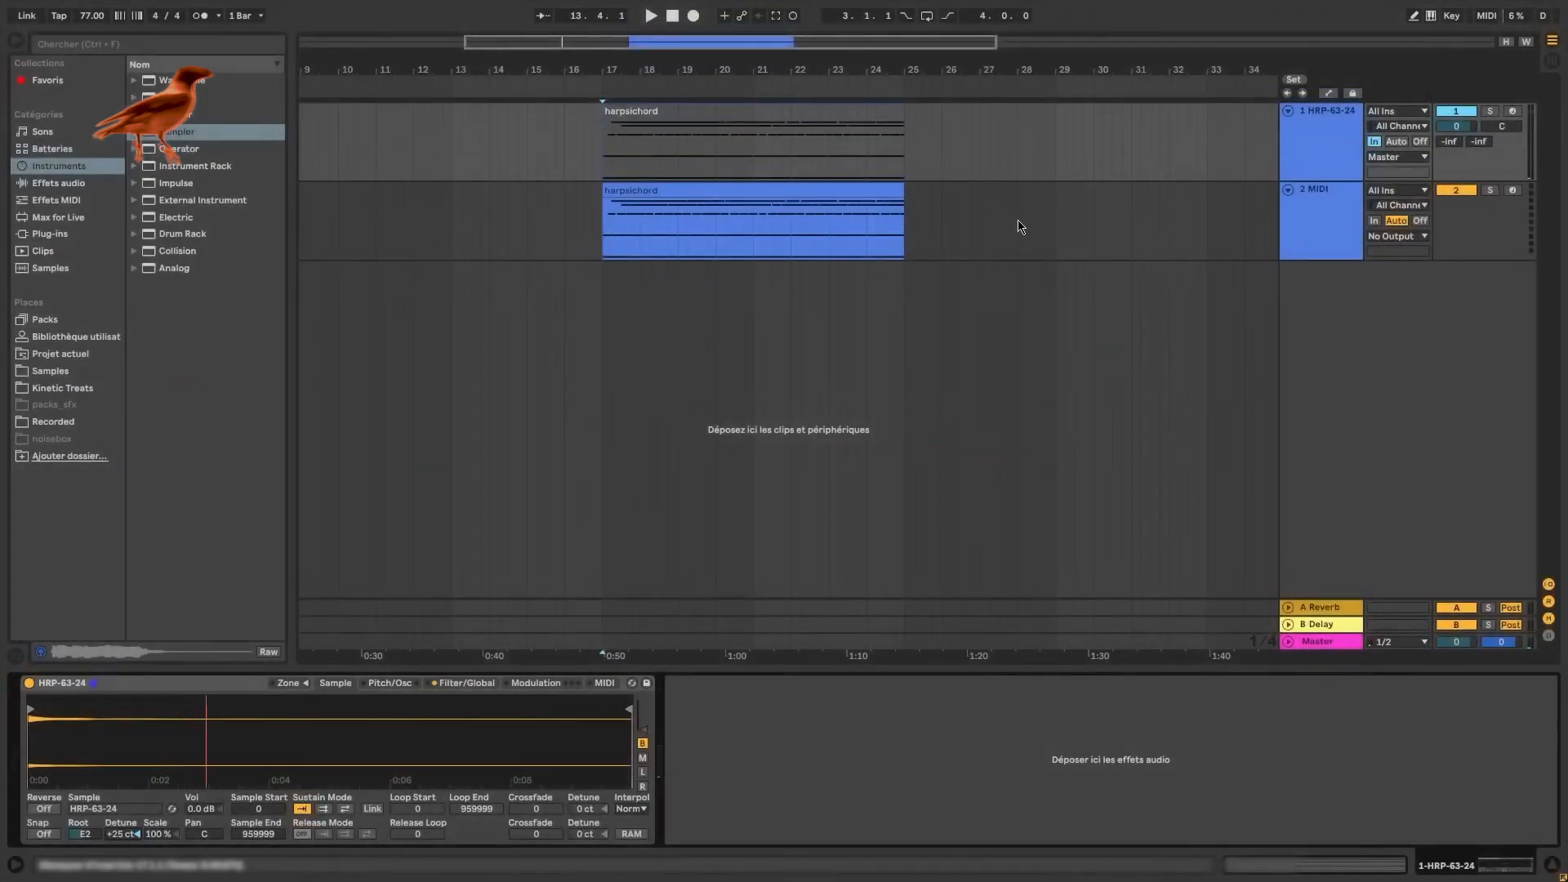
# - Solo the first track, return its monitoring to Auto and play back its harpsichord clip
pyautogui.click(1490, 112)
pyautogui.click(1398, 142)
pyautogui.press('space')
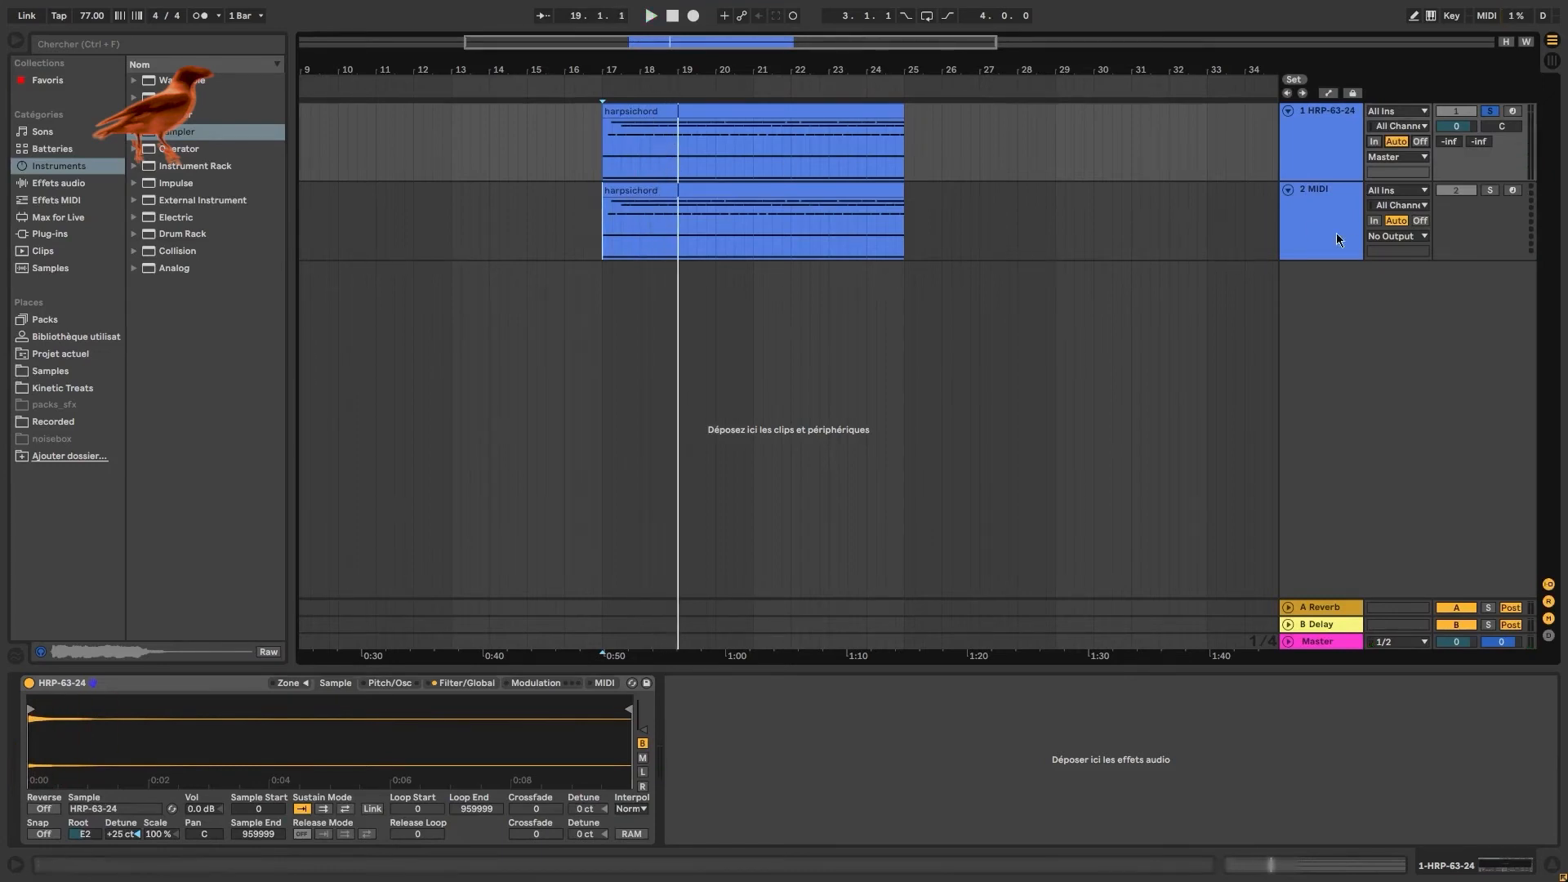
# - Load Sampler with the HRP-09-24 sample on the second track and tune it to root B3 with +20 ct detune
pyautogui.click(1337, 237)
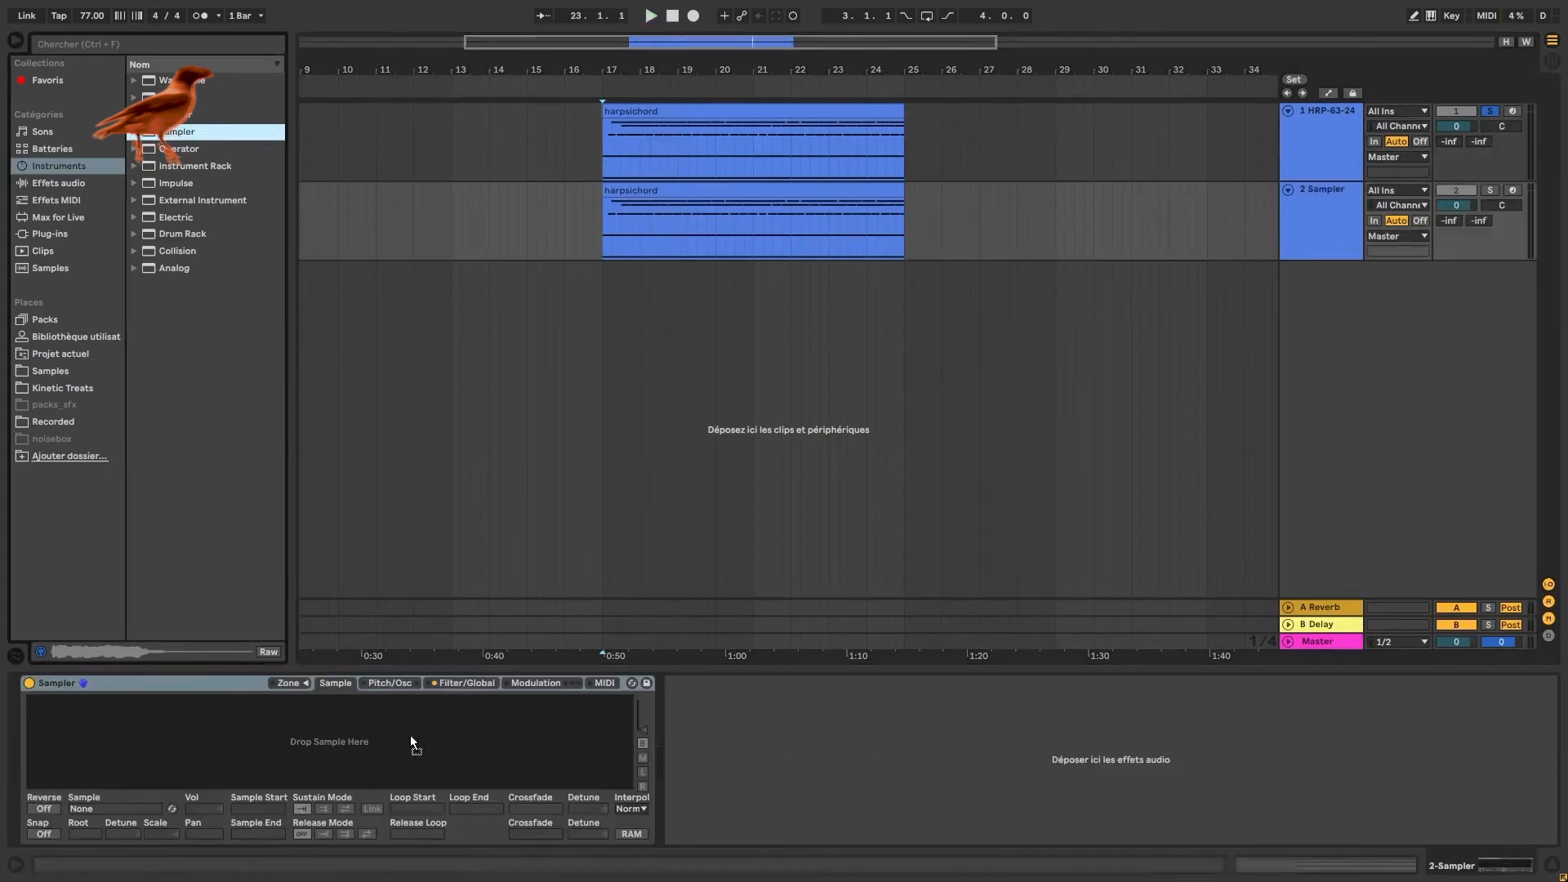
pyautogui.moveTo(410, 736); pyautogui.dragTo(407, 740)
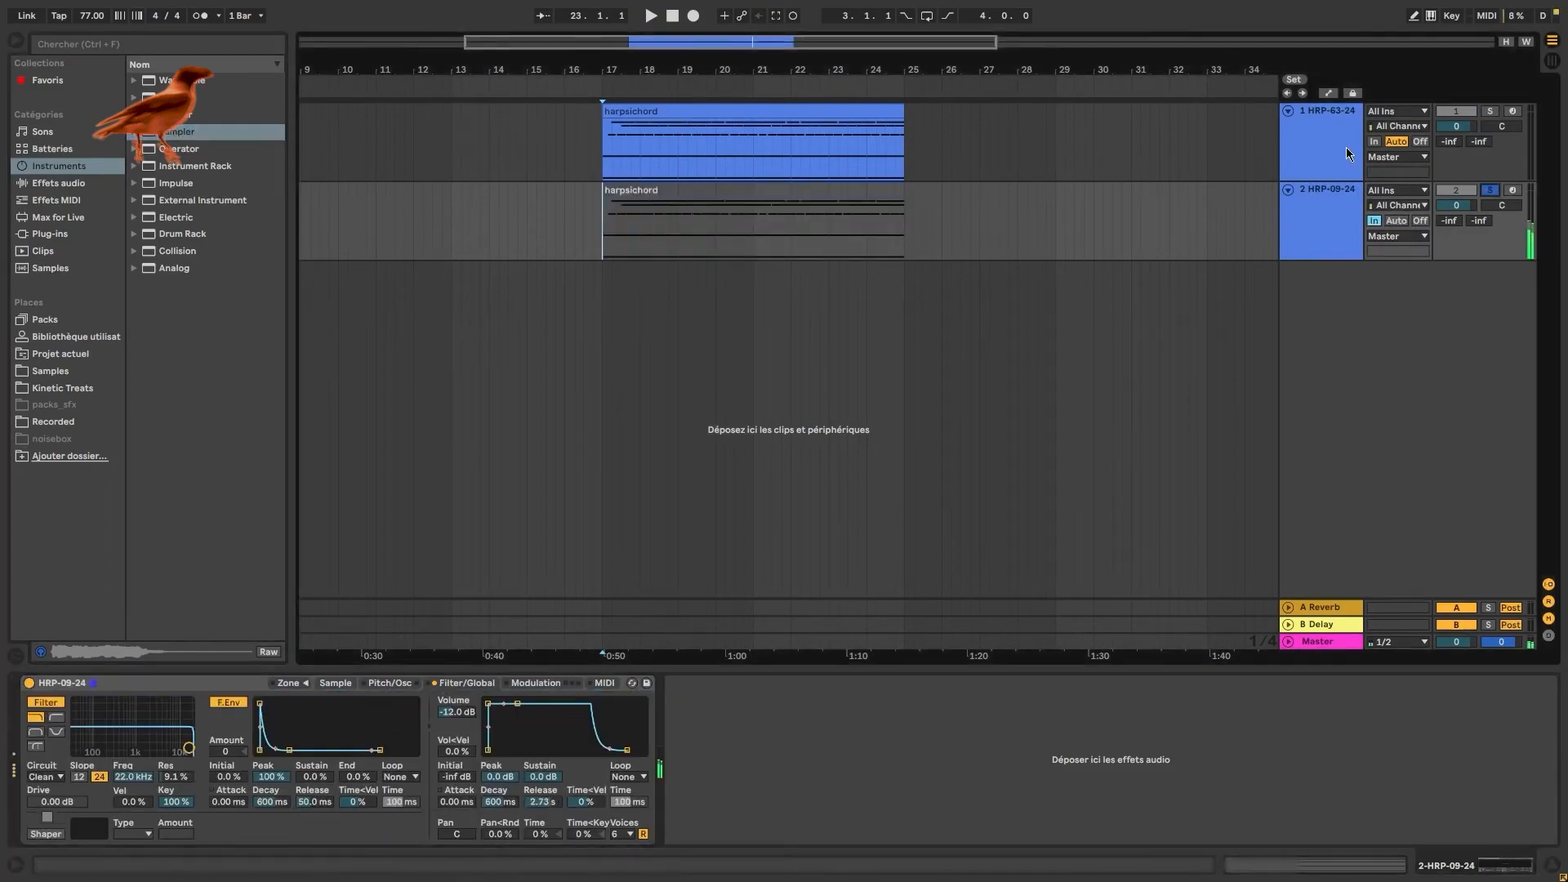
pyautogui.click(1313, 254)
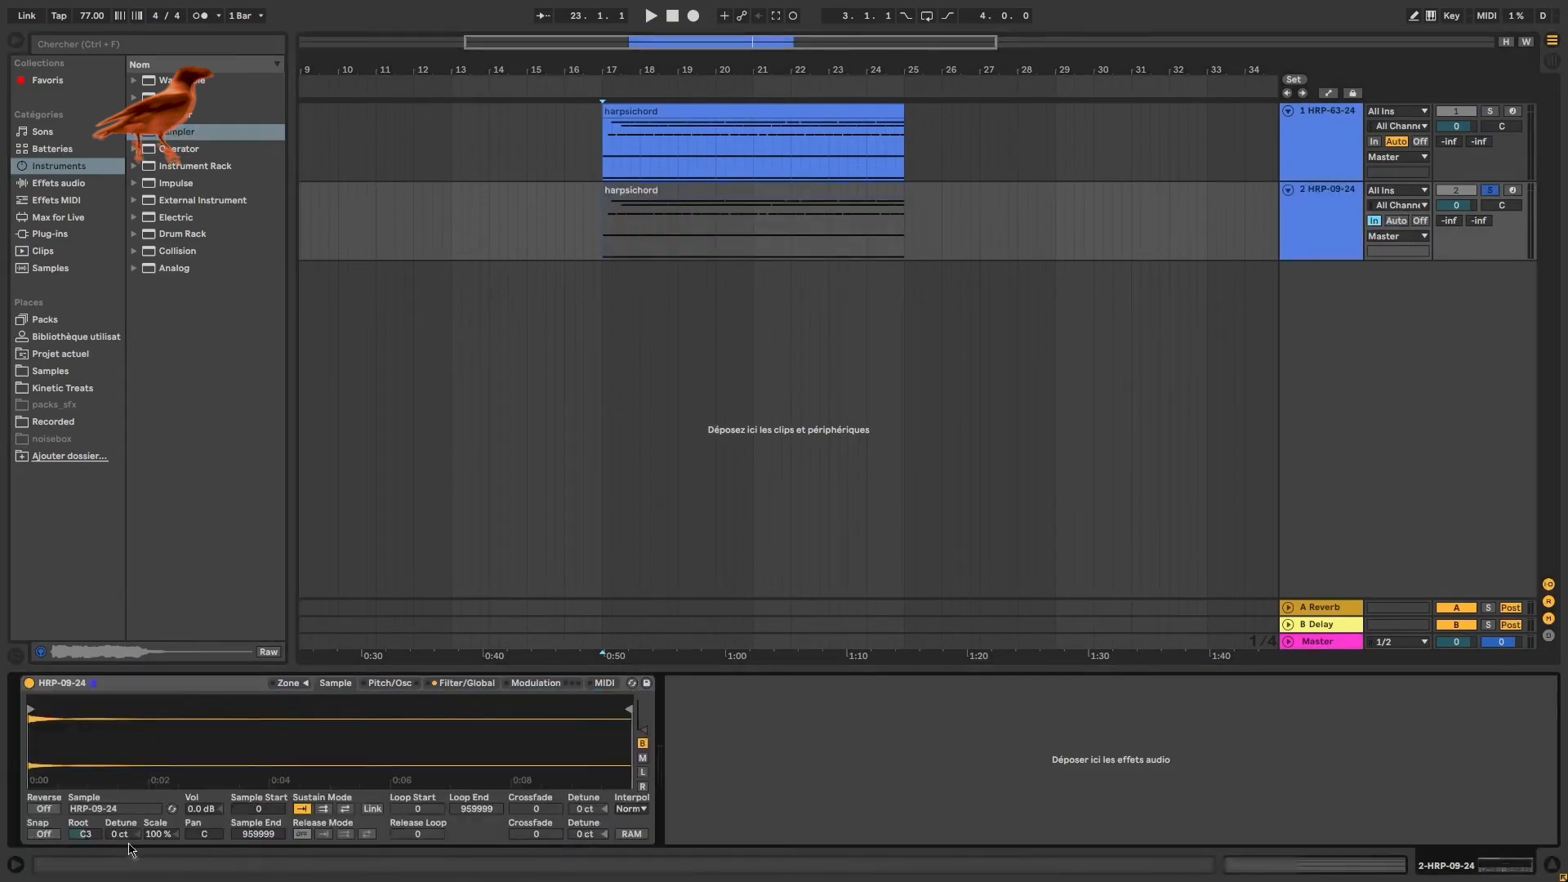
pyautogui.moveTo(84, 834); pyautogui.dragTo(85, 843)
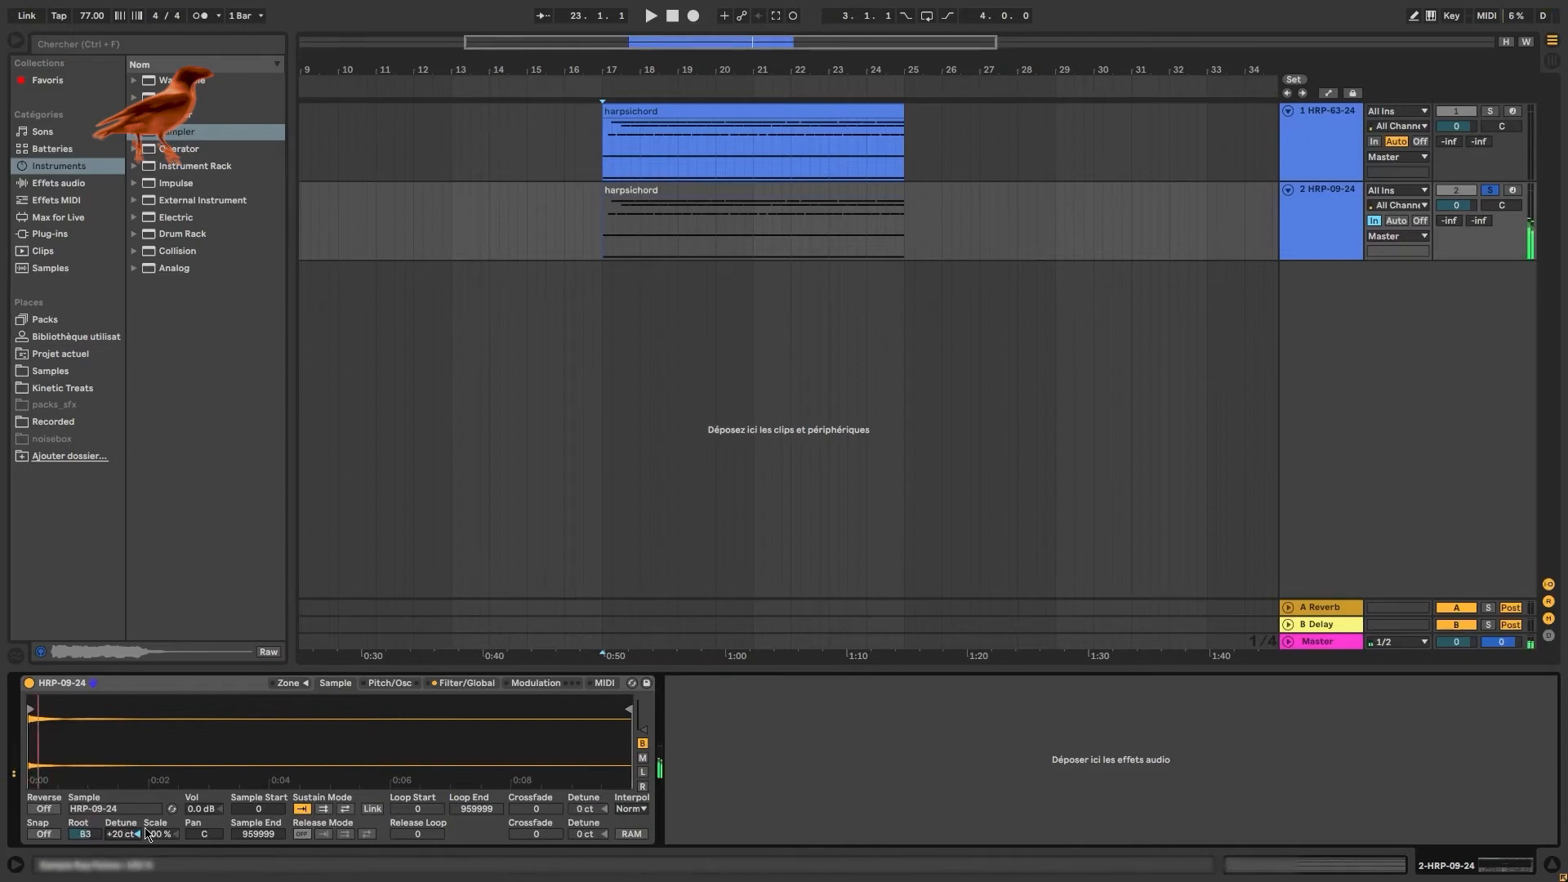
# - Set the second track's monitoring back to Auto and play both harpsichord tracks together without solo
pyautogui.click(1310, 217)
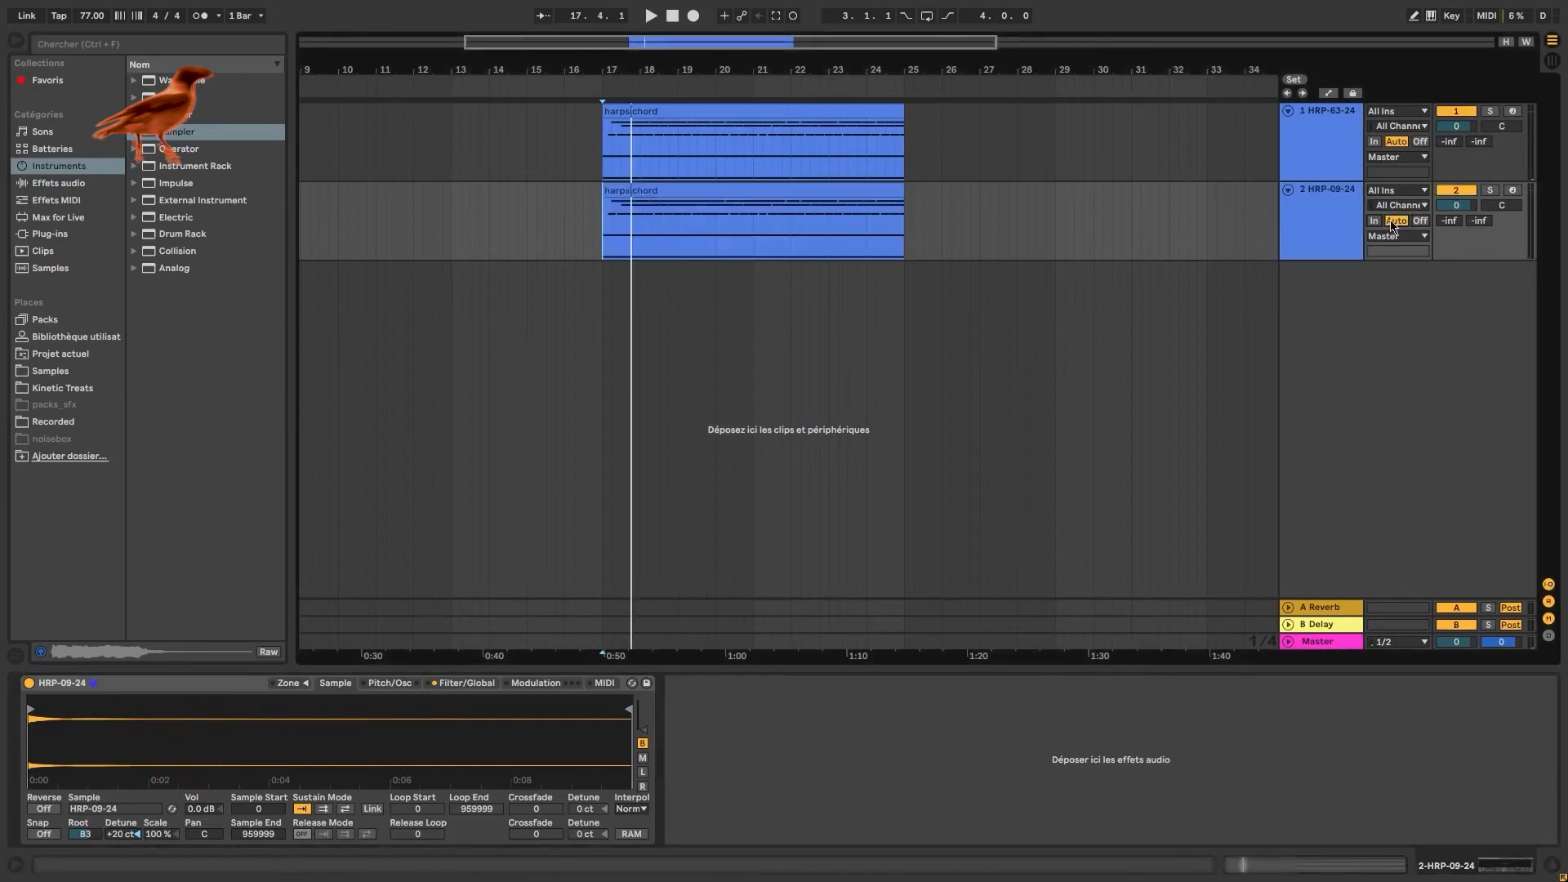
pyautogui.press('space')
pyautogui.press('space')
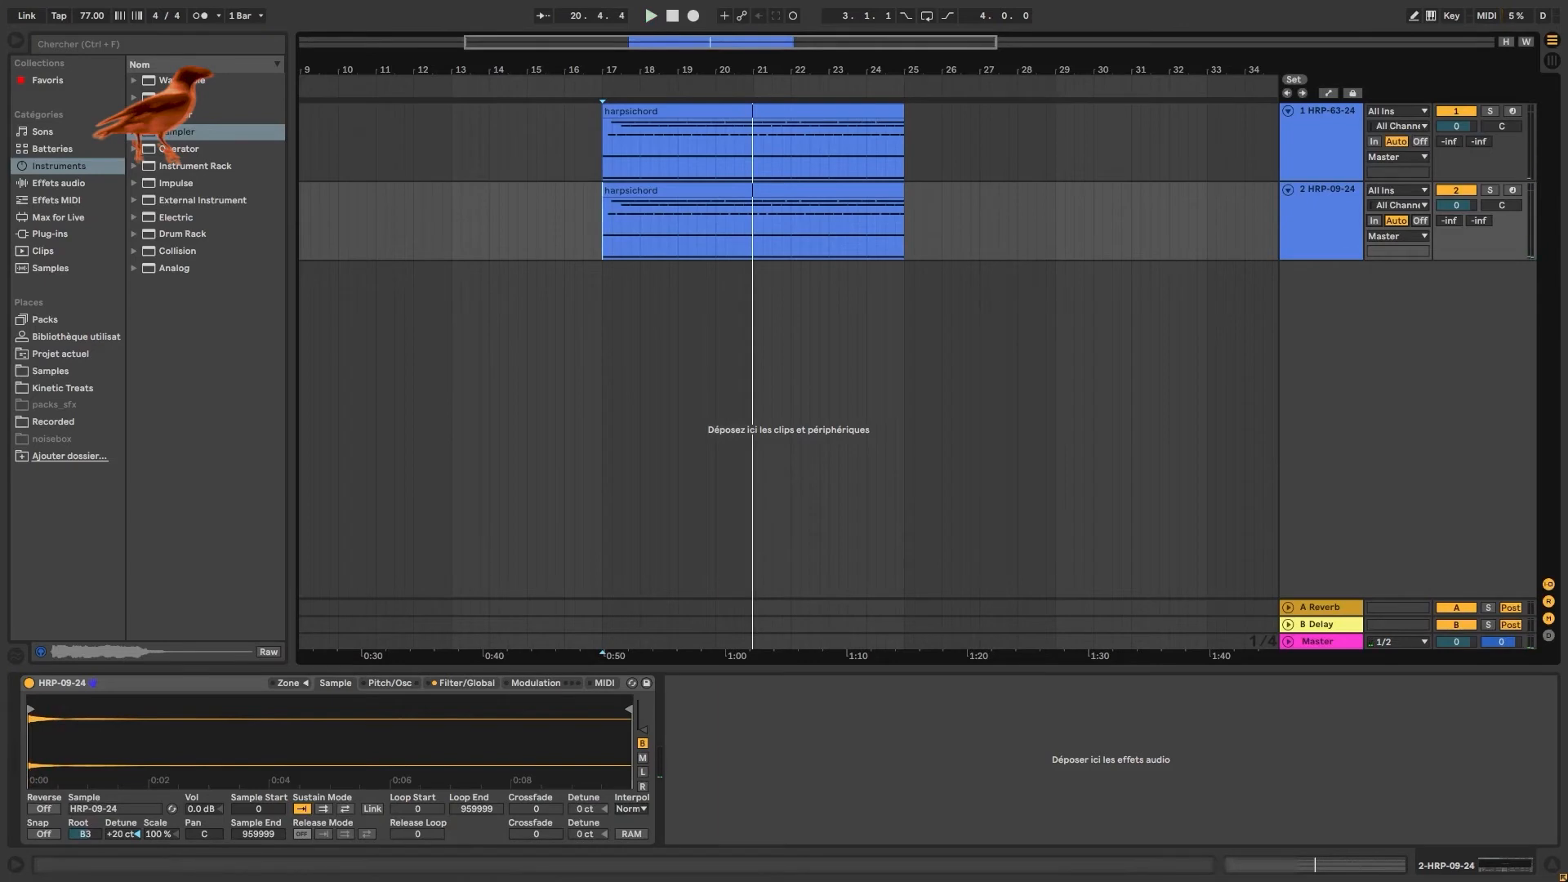
# - Group the two harpsichord tracks and fold the group
pyautogui.hotkey('ctrl', 'g')
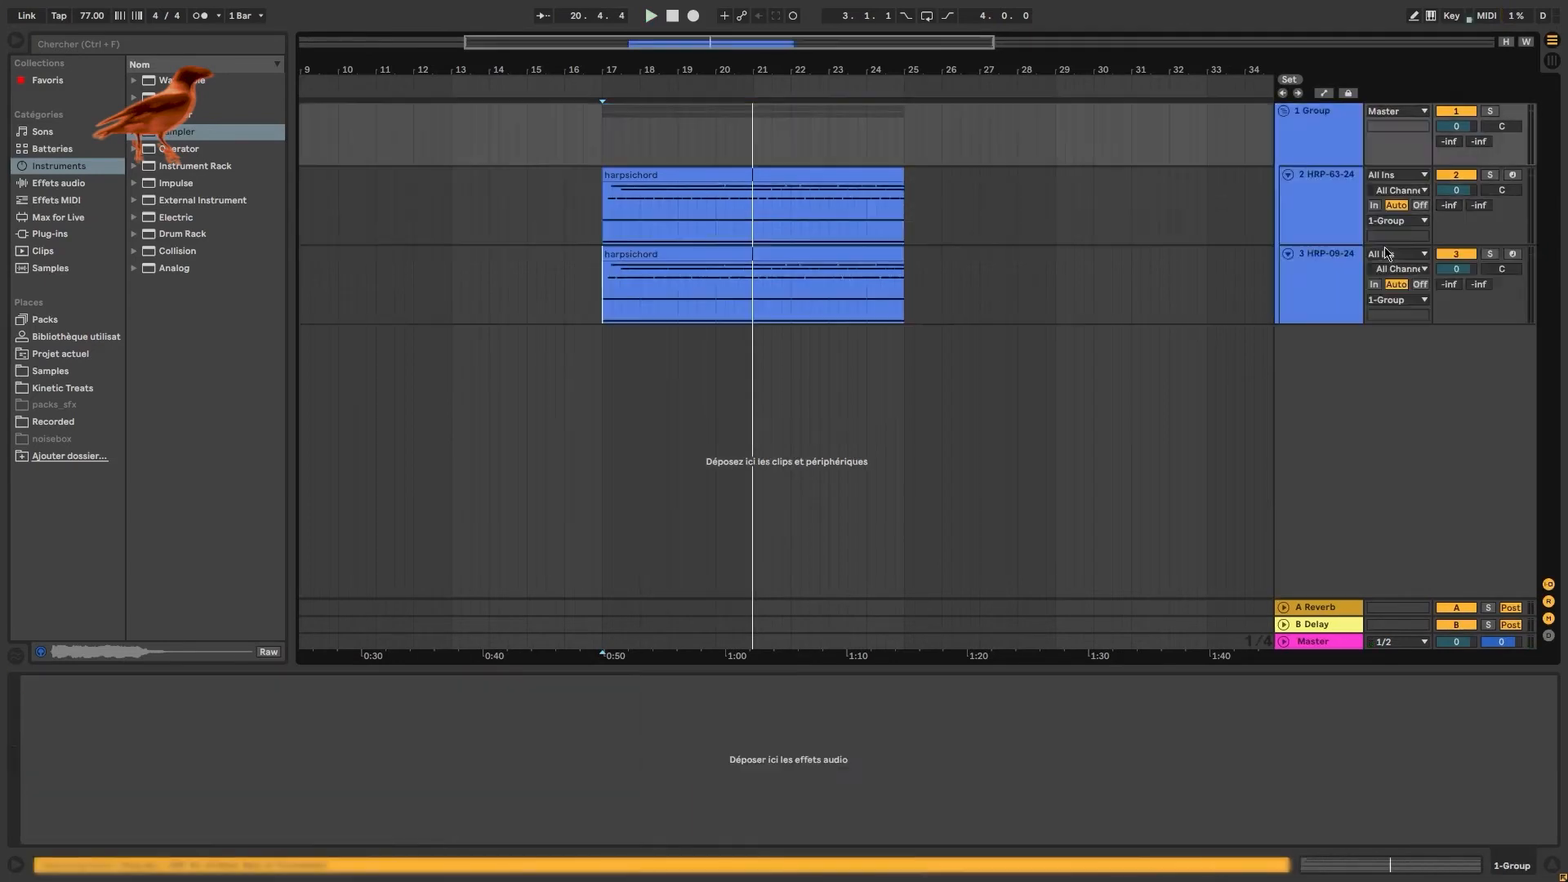
pyautogui.click(1285, 112)
# - Add two new MIDI tracks below the group and load an empty Sampler on each
pyautogui.hotkey('ctrl', 'shift', 't')
pyautogui.hotkey('ctrl', 'shift', 't')
pyautogui.moveTo(181, 132); pyautogui.dragTo(1322, 163)
pyautogui.moveTo(182, 132); pyautogui.dragTo(1318, 241)
pyautogui.click(1328, 157)
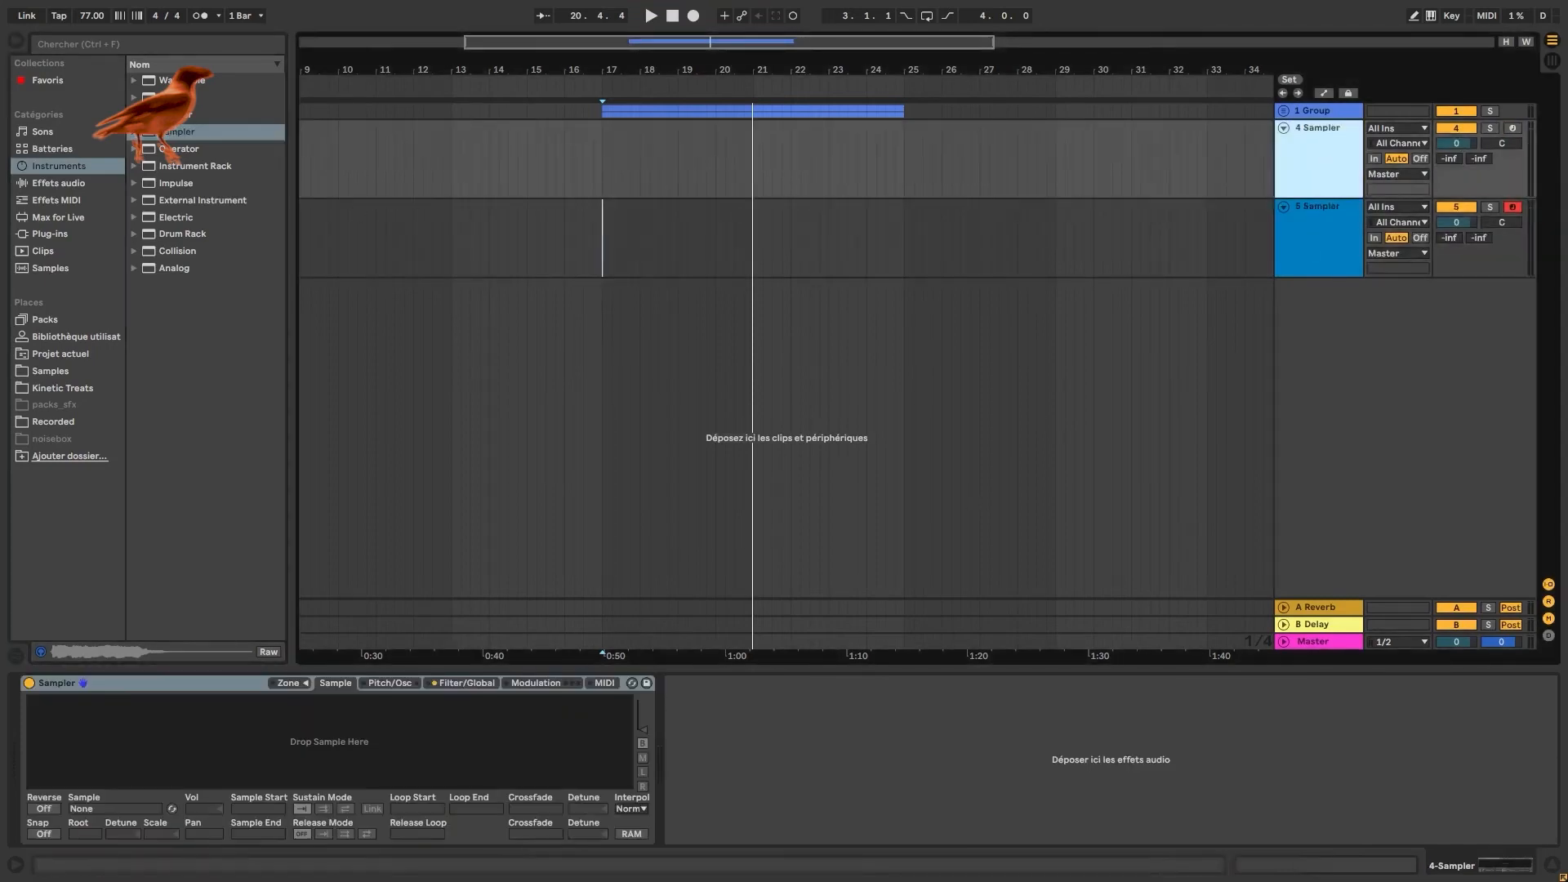
# - Place the strings clip at bar 17 on both new Sampler tracks
pyautogui.moveTo(752, 245); pyautogui.dragTo(654, 233)
pyautogui.click(814, 131)
pyautogui.click(1320, 157)
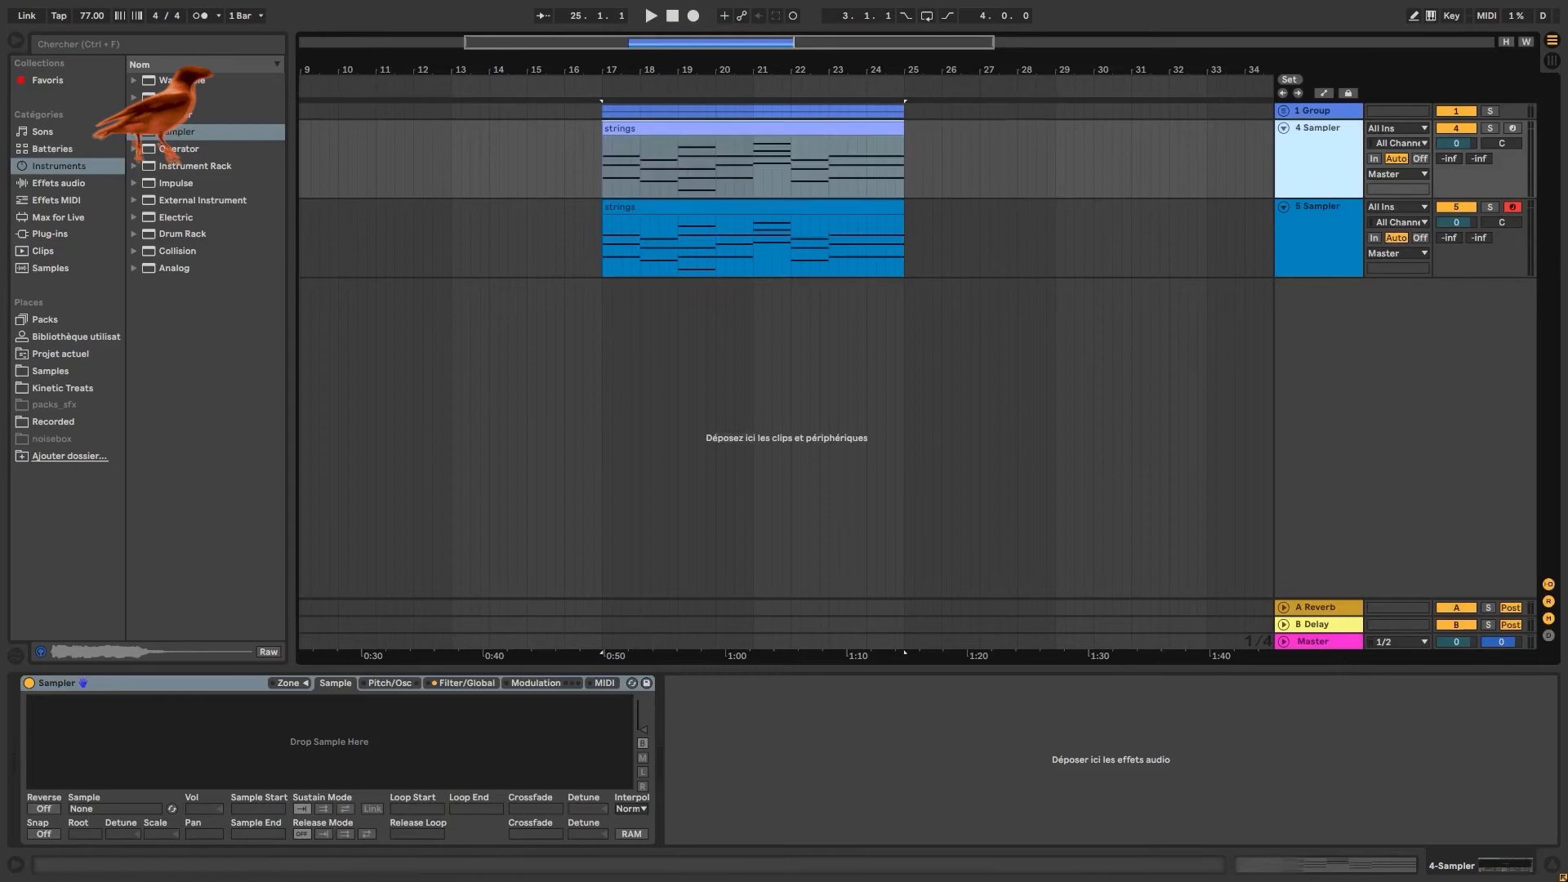
# - Load the HRP-63-24 sample into the first strings track's Sampler, disarm the other strings track and set the first one's monitoring to In
pyautogui.moveTo(293, 725); pyautogui.dragTo(307, 731)
pyautogui.click(1094, 176)
pyautogui.click(1513, 206)
pyautogui.click(1374, 159)
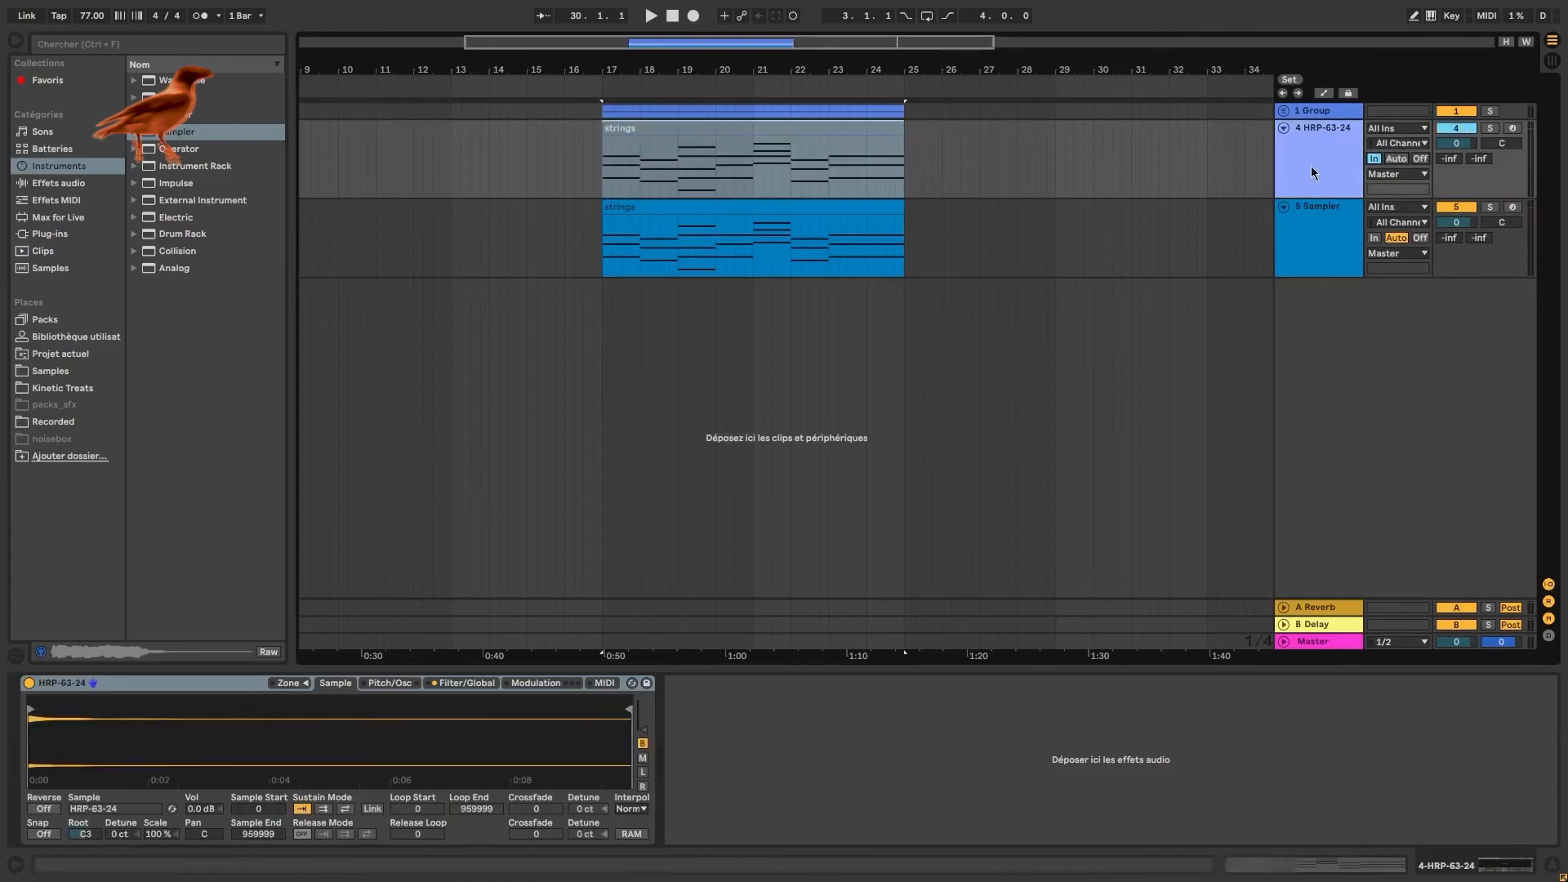
# - Adjust the root key and detune of the first strings track's sample and play back the clip
pyautogui.click(450, 684)
pyautogui.click(335, 683)
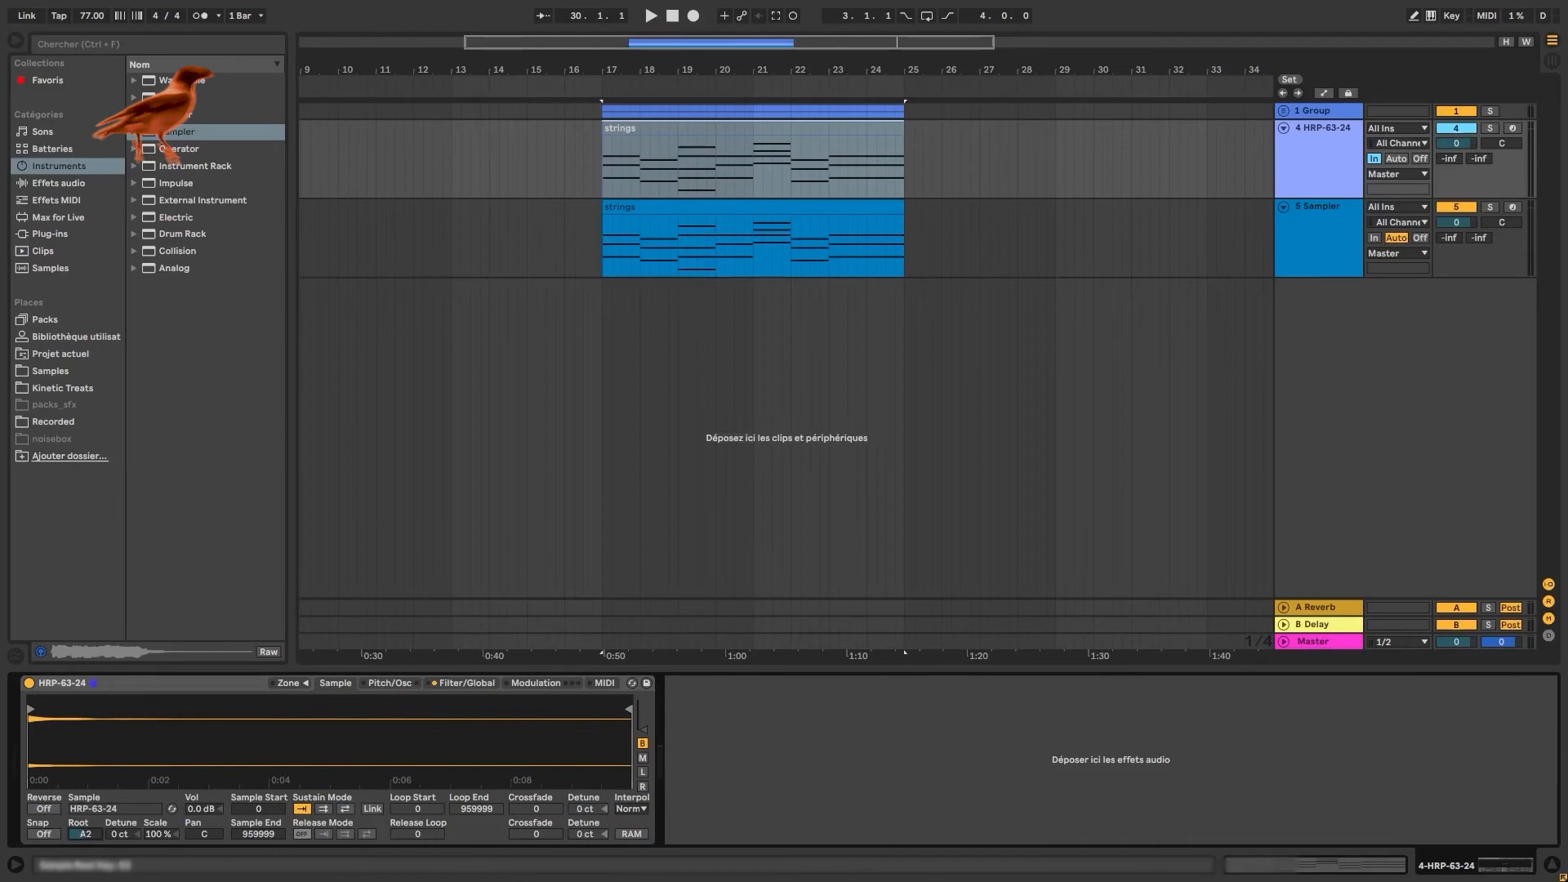
pyautogui.moveTo(121, 834); pyautogui.dragTo(121, 820)
pyautogui.press('space')
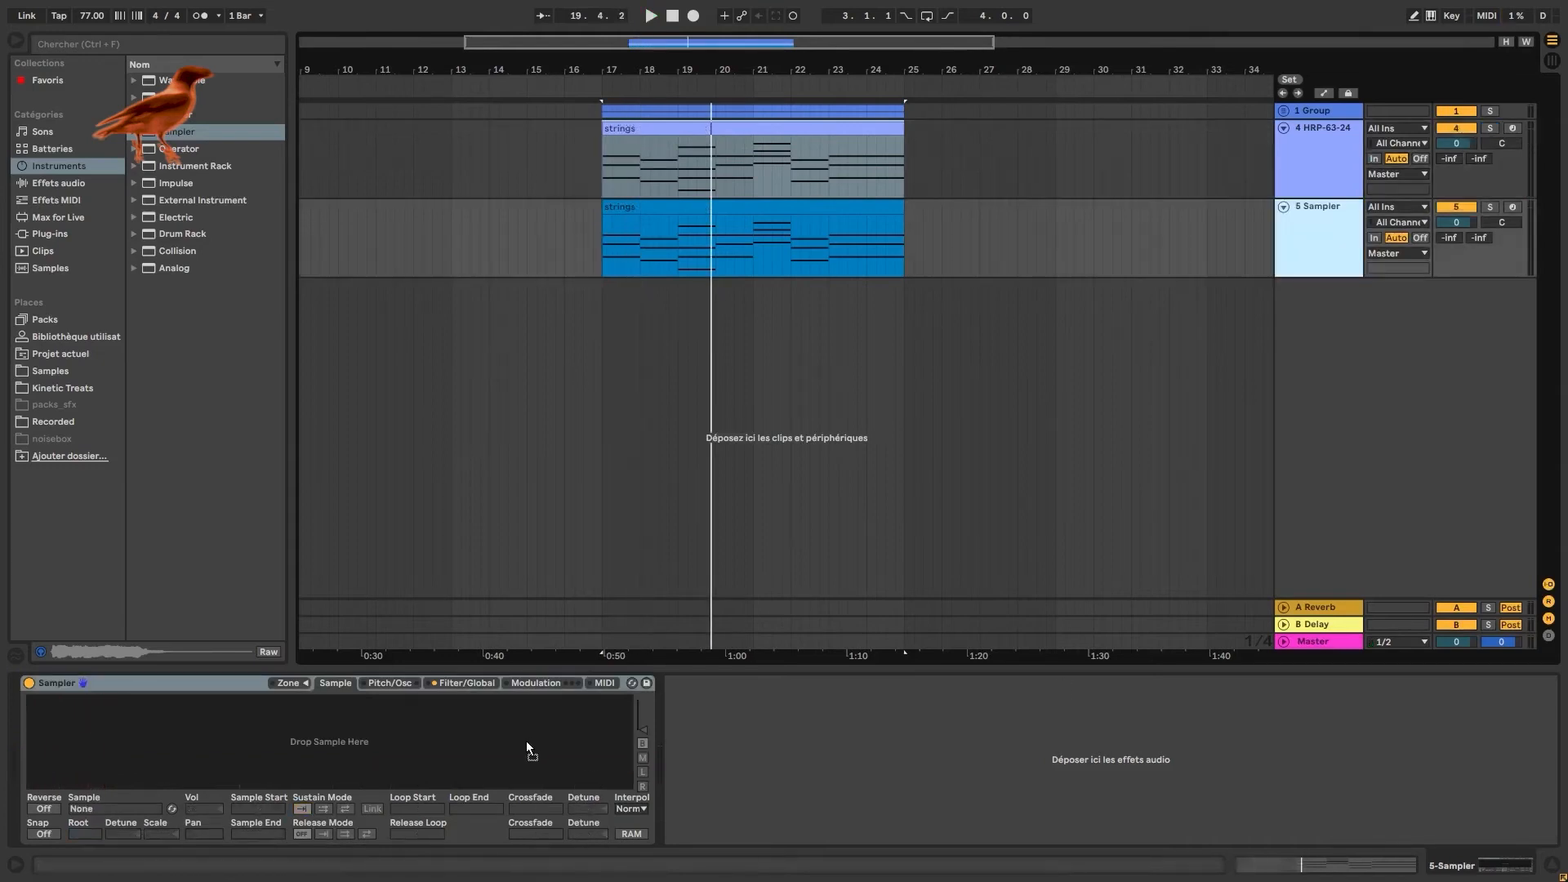
# - Load the "KU - bass in cider works" sample on the second strings track, set monitoring to In and detune the sample +15 ct
pyautogui.moveTo(526, 742); pyautogui.dragTo(525, 727)
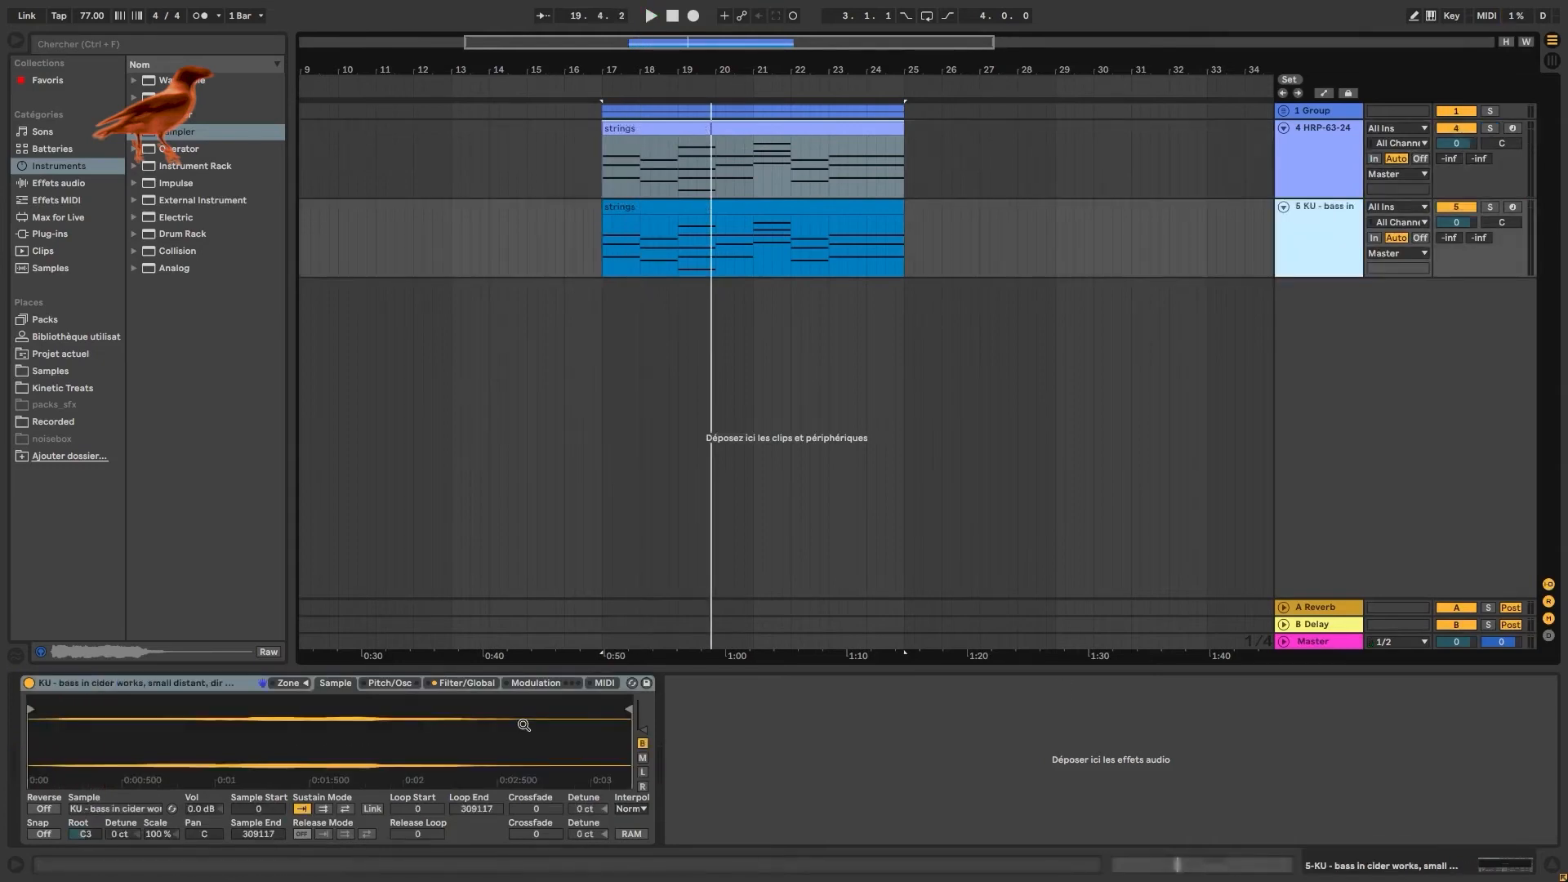
pyautogui.click(1374, 238)
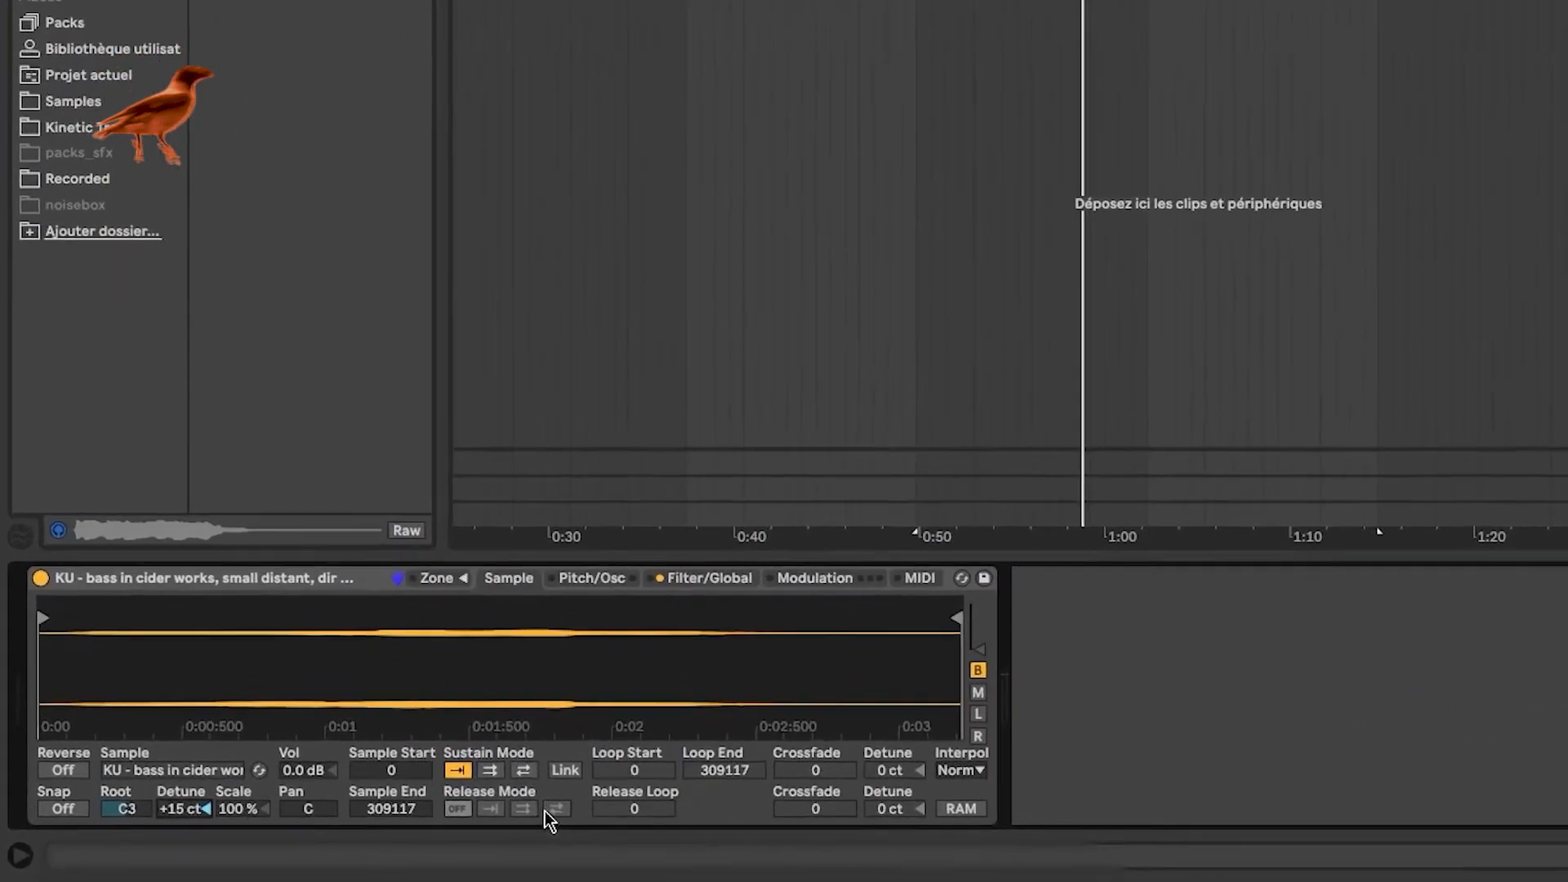
# - Enable the bass sample's forward sustain loop, with loop start at 94619 and loop end at 172701
pyautogui.click(323, 809)
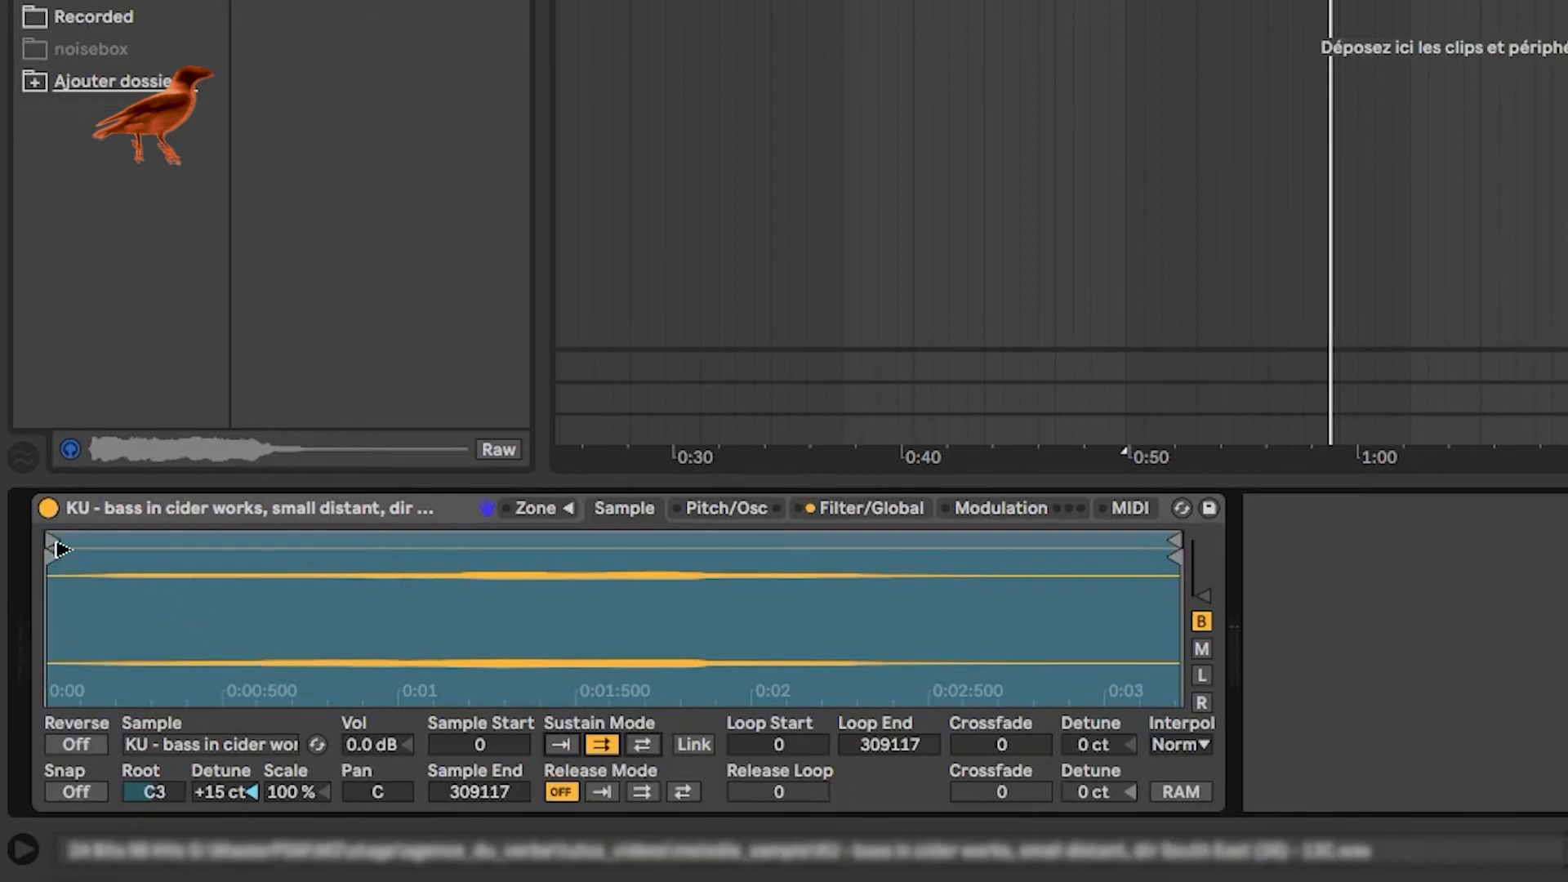
pyautogui.moveTo(54, 541); pyautogui.dragTo(396, 541)
pyautogui.moveTo(1175, 541); pyautogui.dragTo(680, 546)
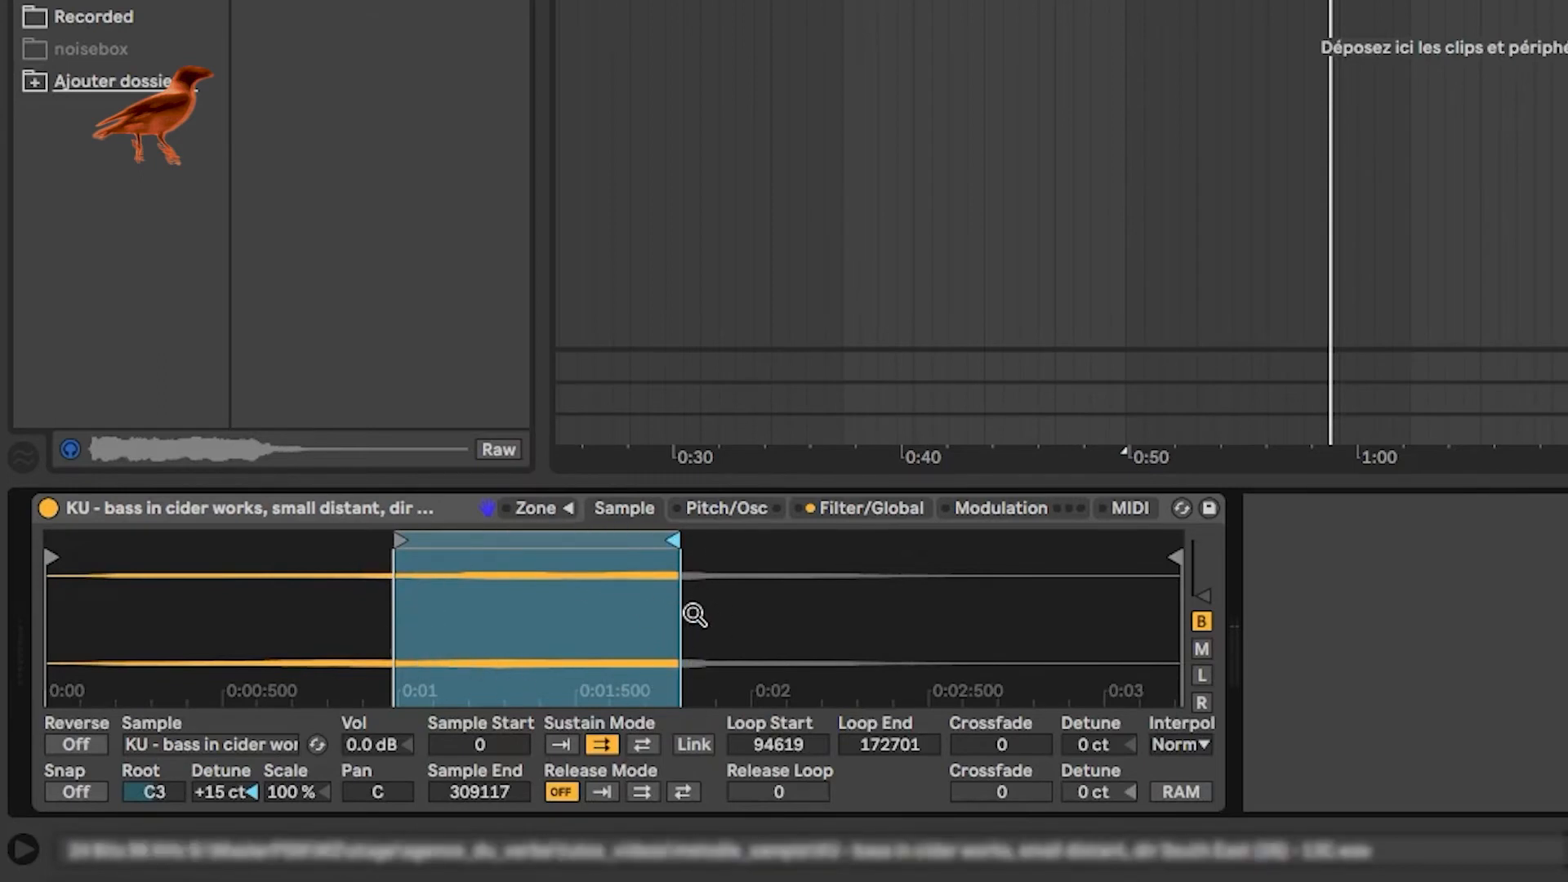
# - Enable the bass sample's release mode without a loop, and switch its sustain loop to back-and-forth with a crossfade of 31212
pyautogui.click(610, 795)
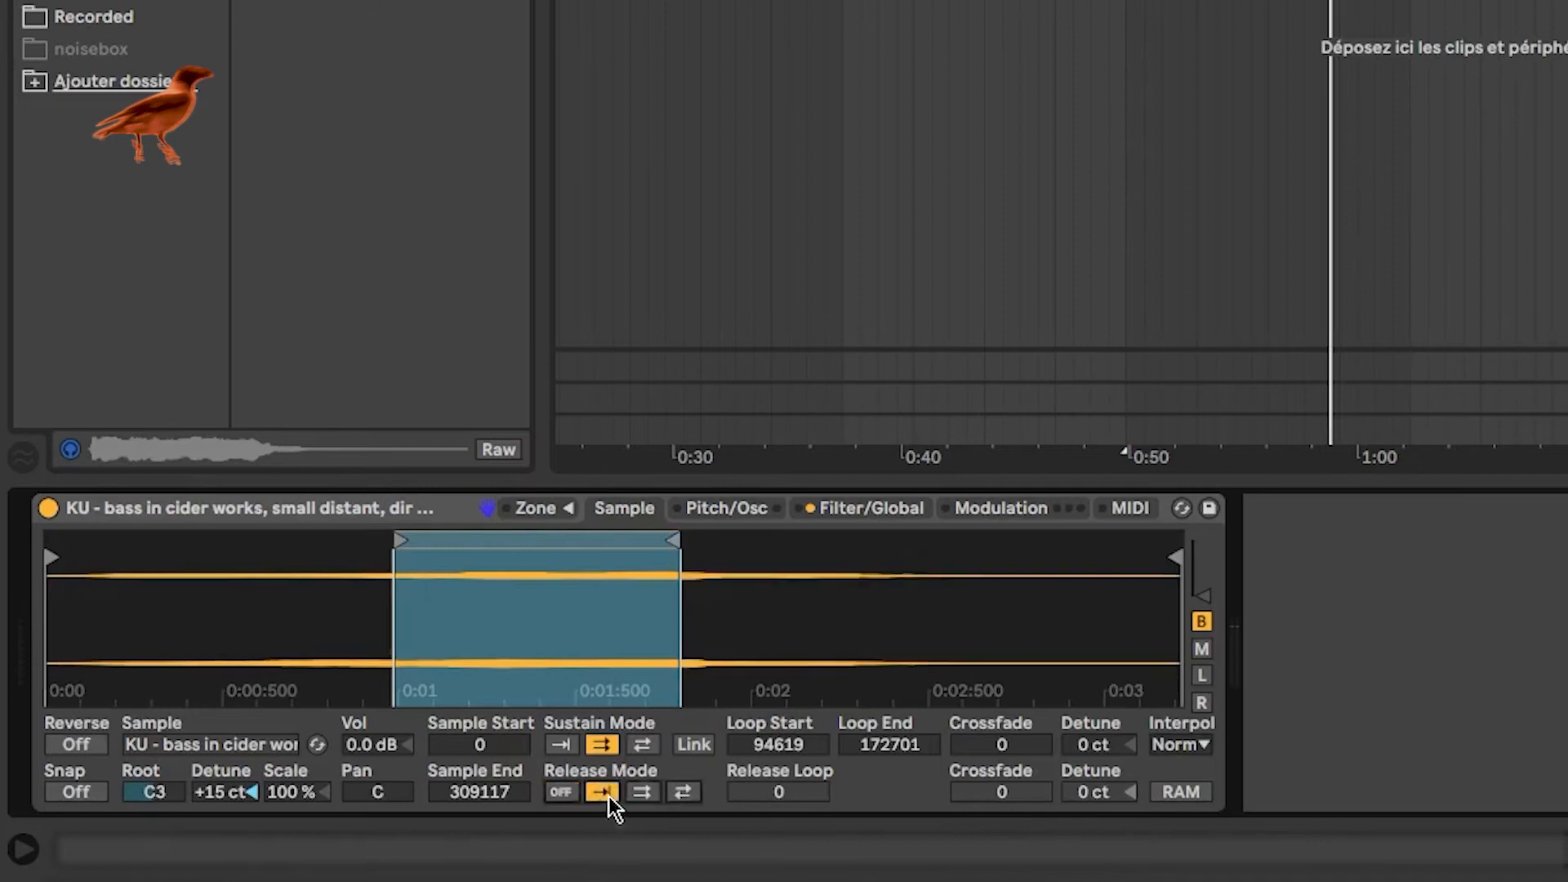
pyautogui.click(641, 746)
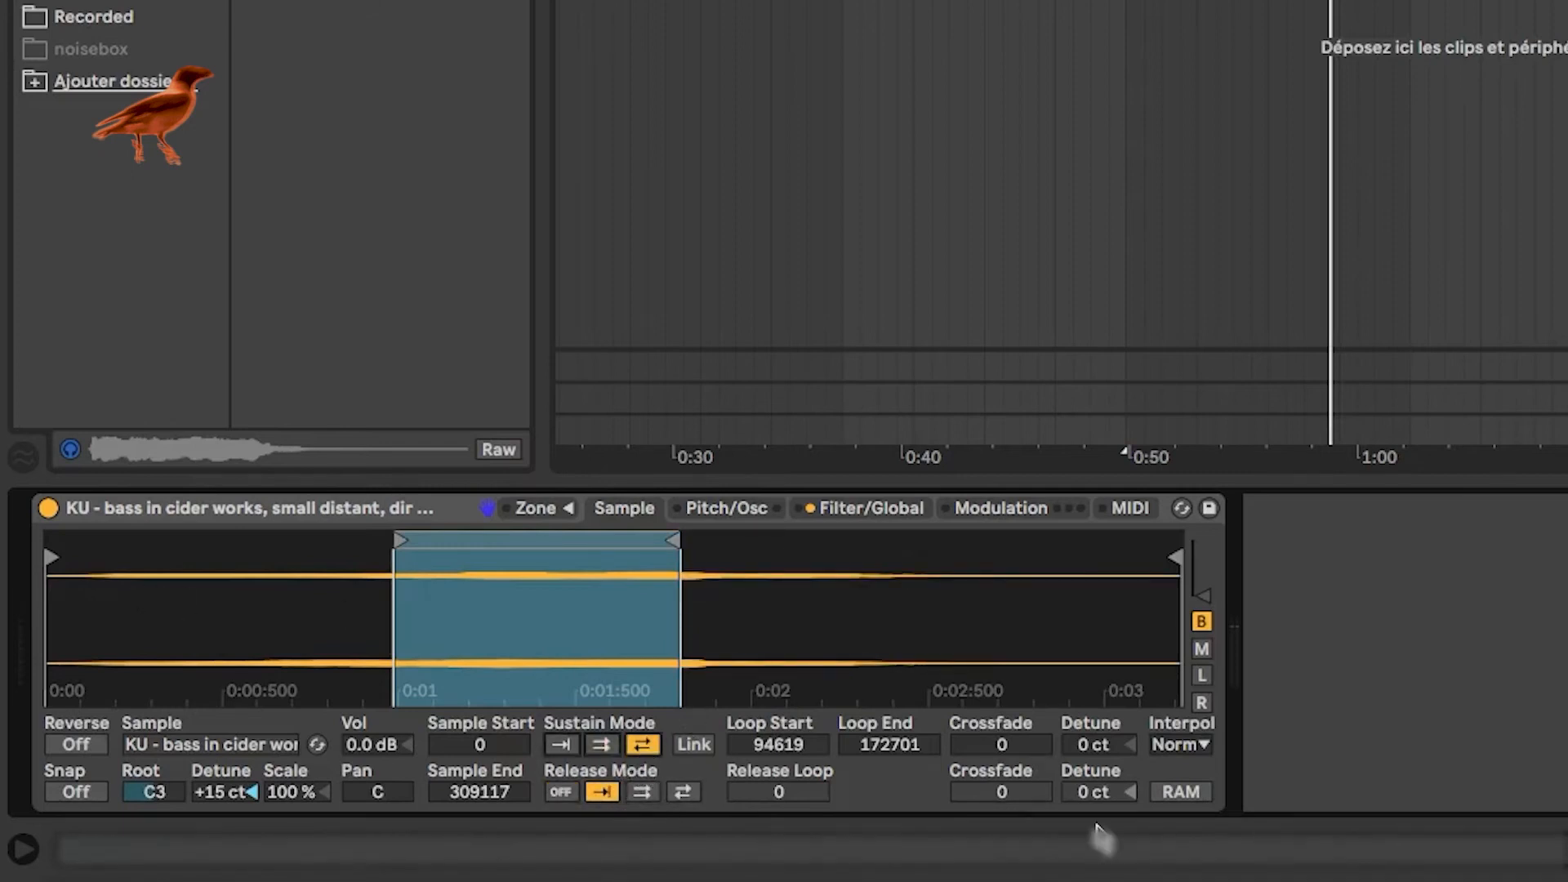
pyautogui.moveTo(1003, 744); pyautogui.dragTo(1003, 650)
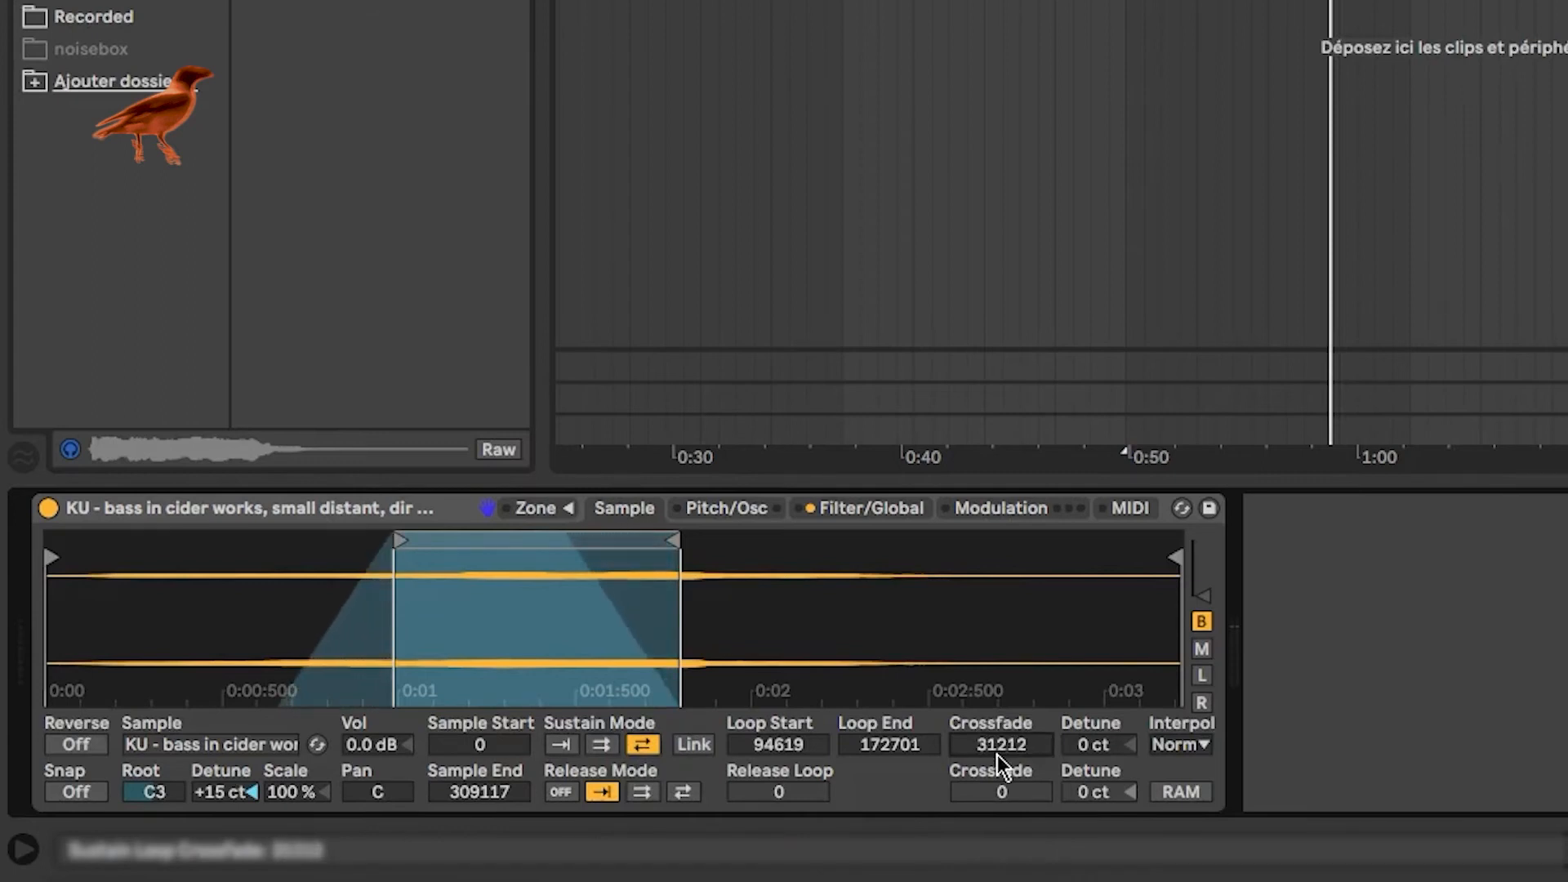
# - Lengthen the release of the bass sample's volume envelope to about 2.73 s and return to the sample settings
pyautogui.click(873, 506)
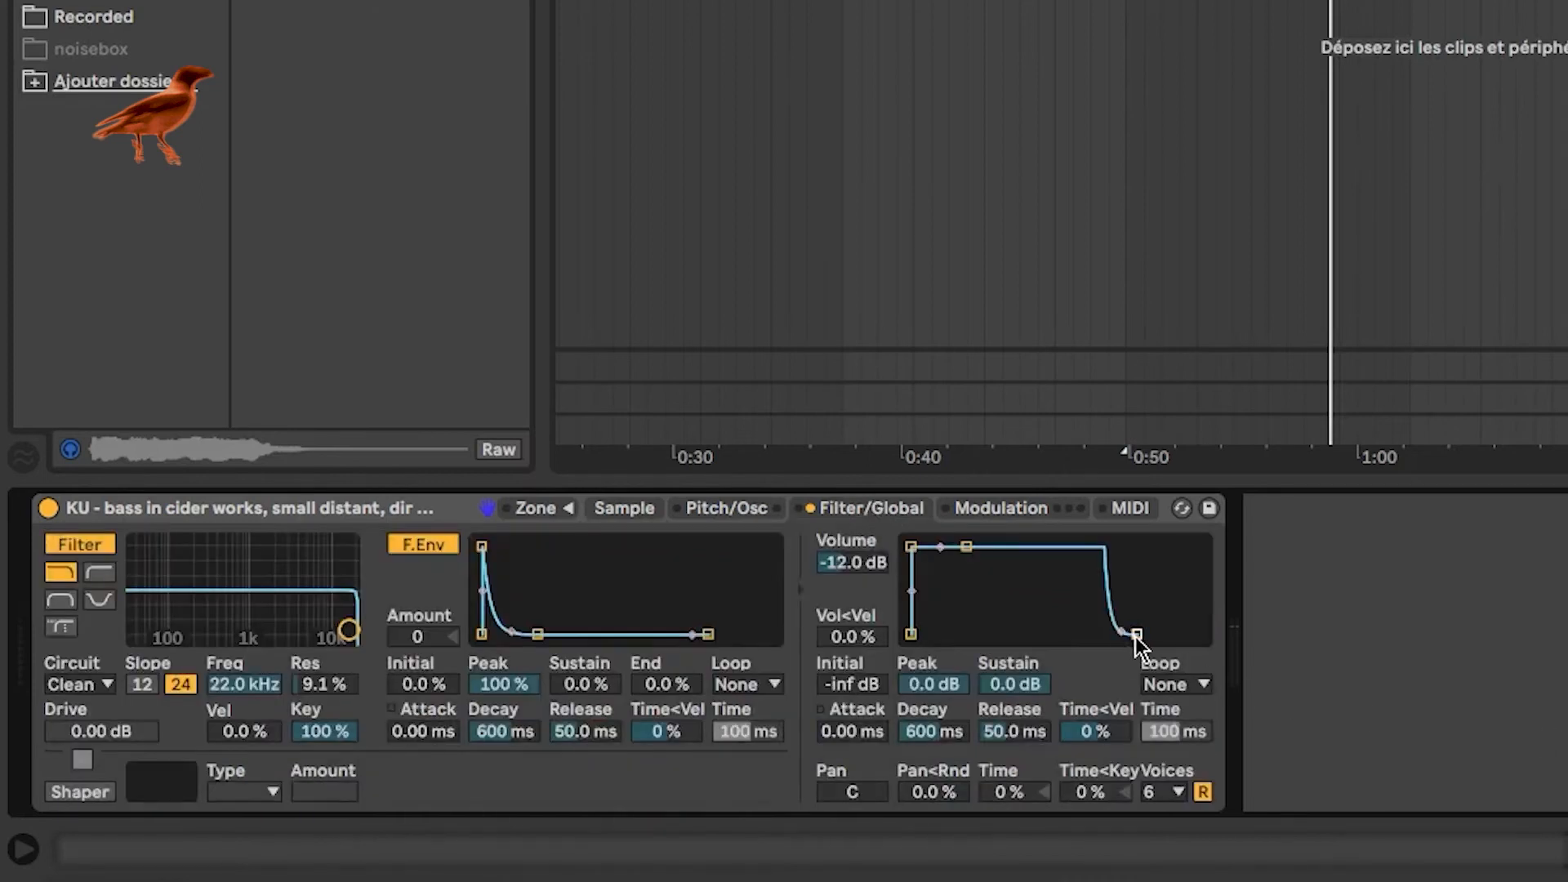
pyautogui.moveTo(1136, 636); pyautogui.dragTo(1153, 634)
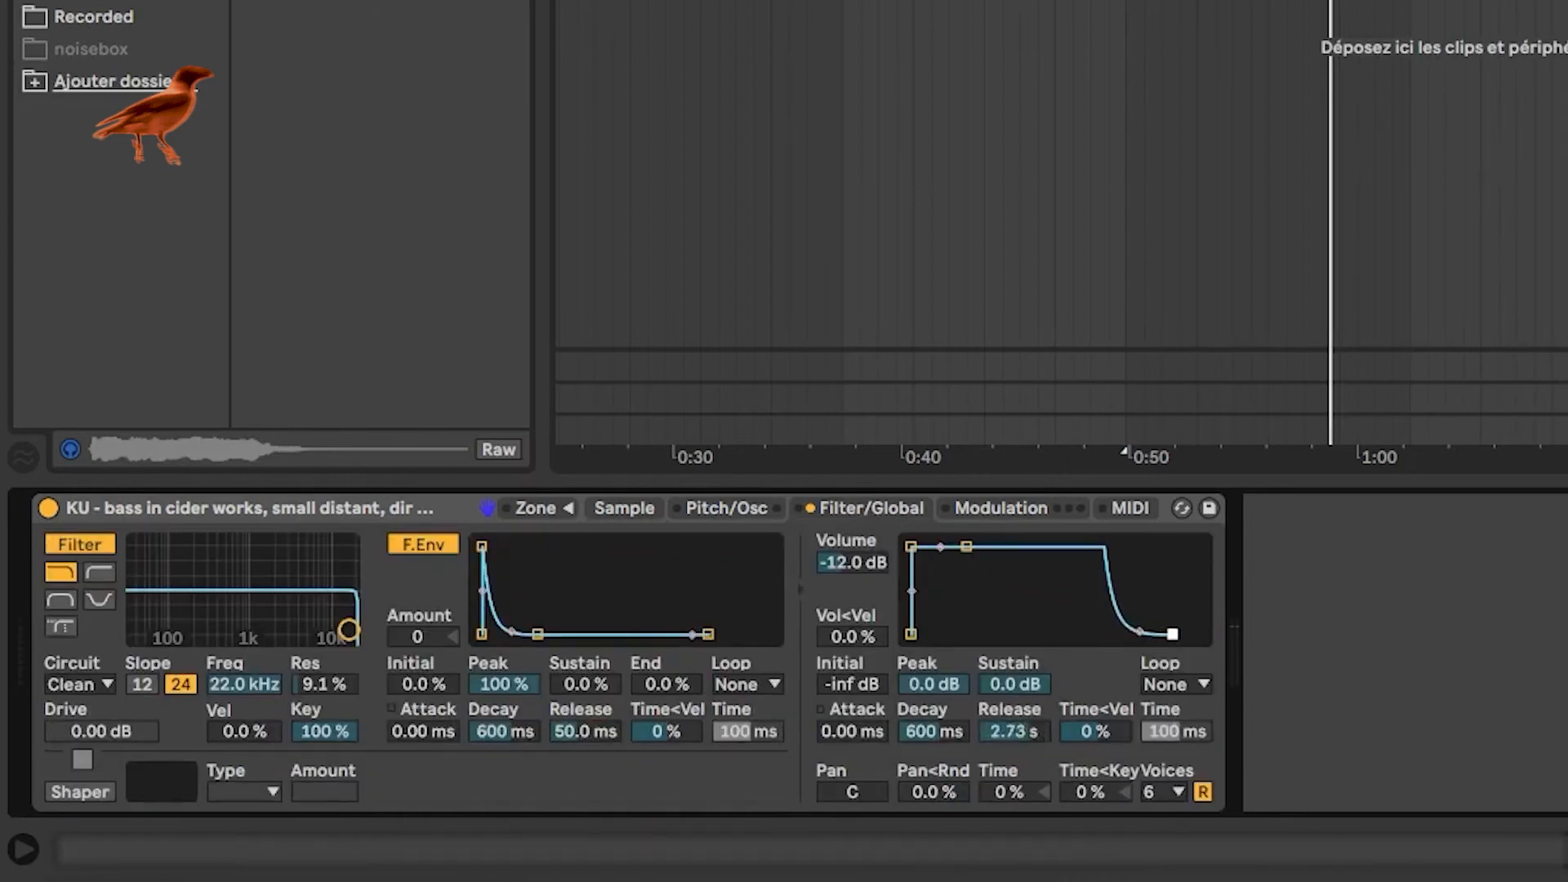
pyautogui.click(622, 508)
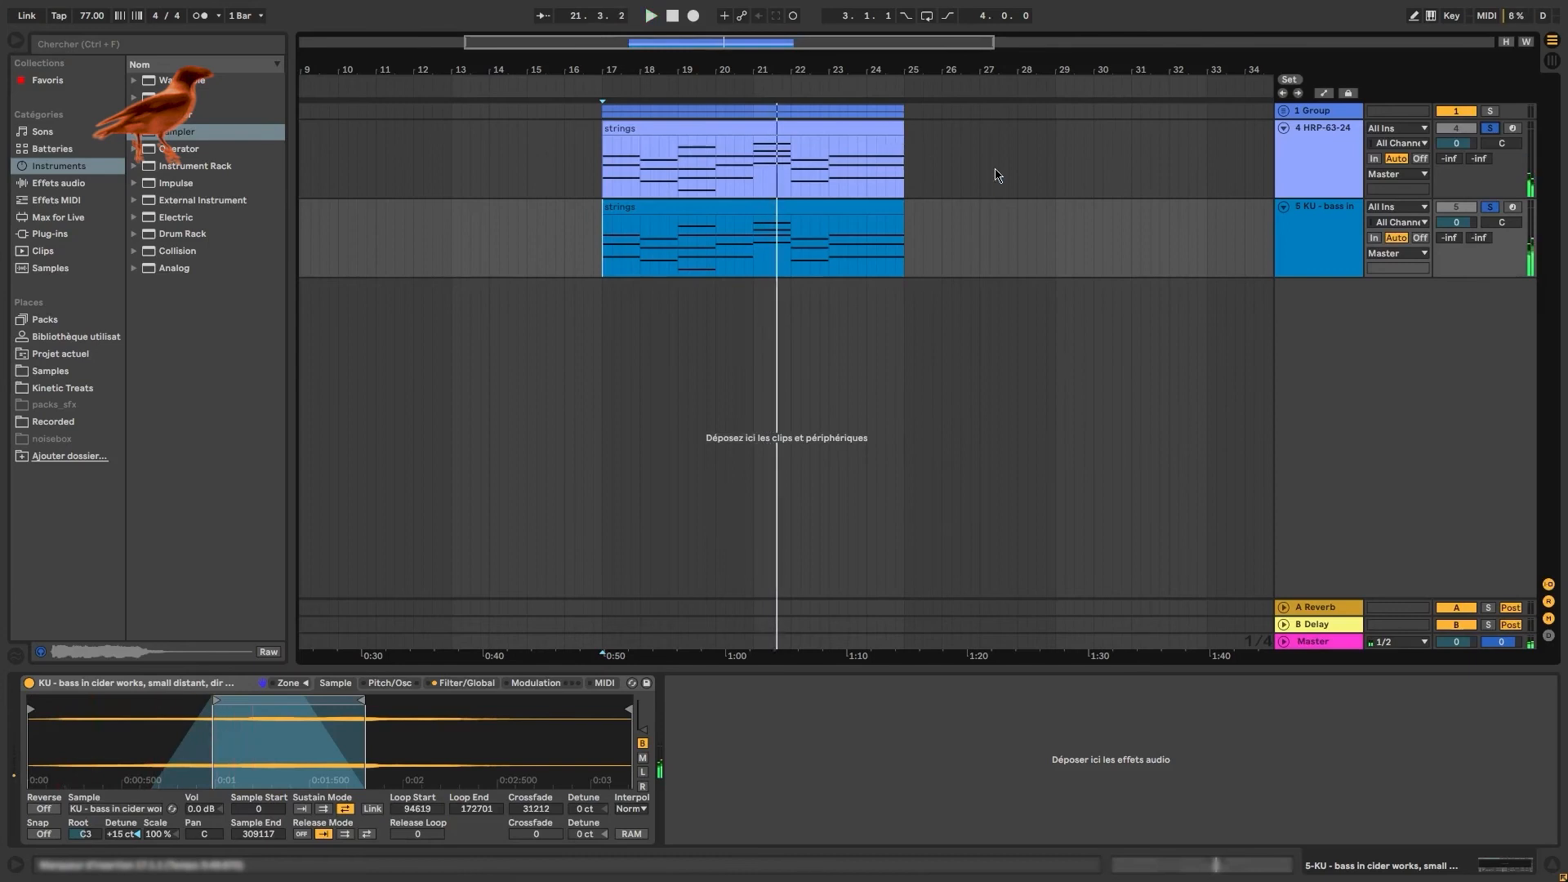
# - Group the two strings tracks and fit all track heights to the arrangement view
pyautogui.click(1320, 155)
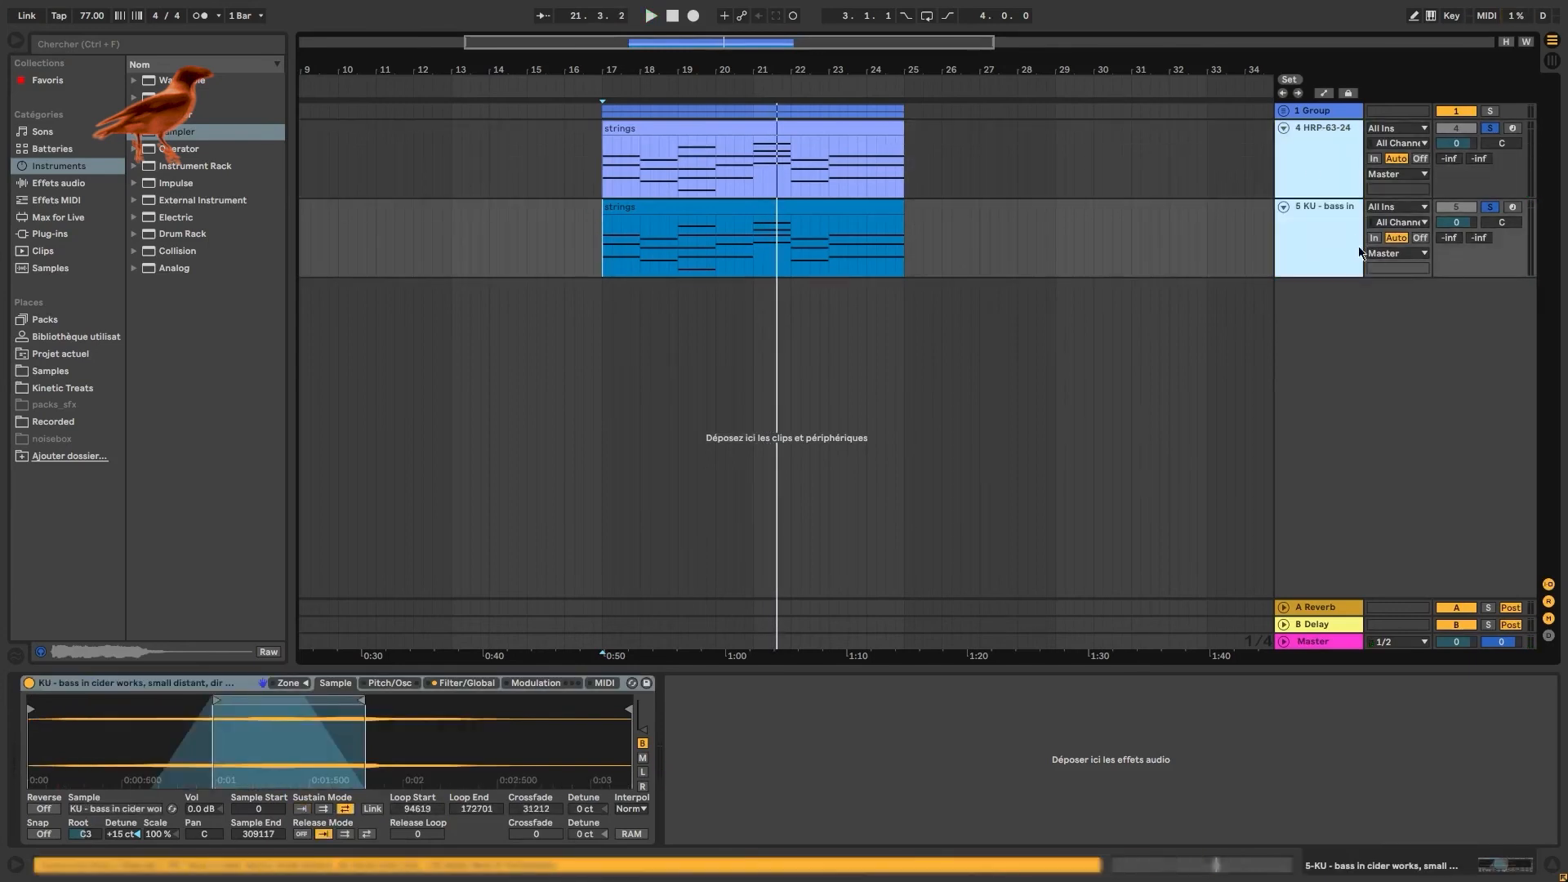
pyautogui.hotkey('ctrl', 'g')
pyautogui.press('h')
# - Unsolo the strings group and play back the harpsichord and strings parts together from bar 17
pyautogui.click(604, 371)
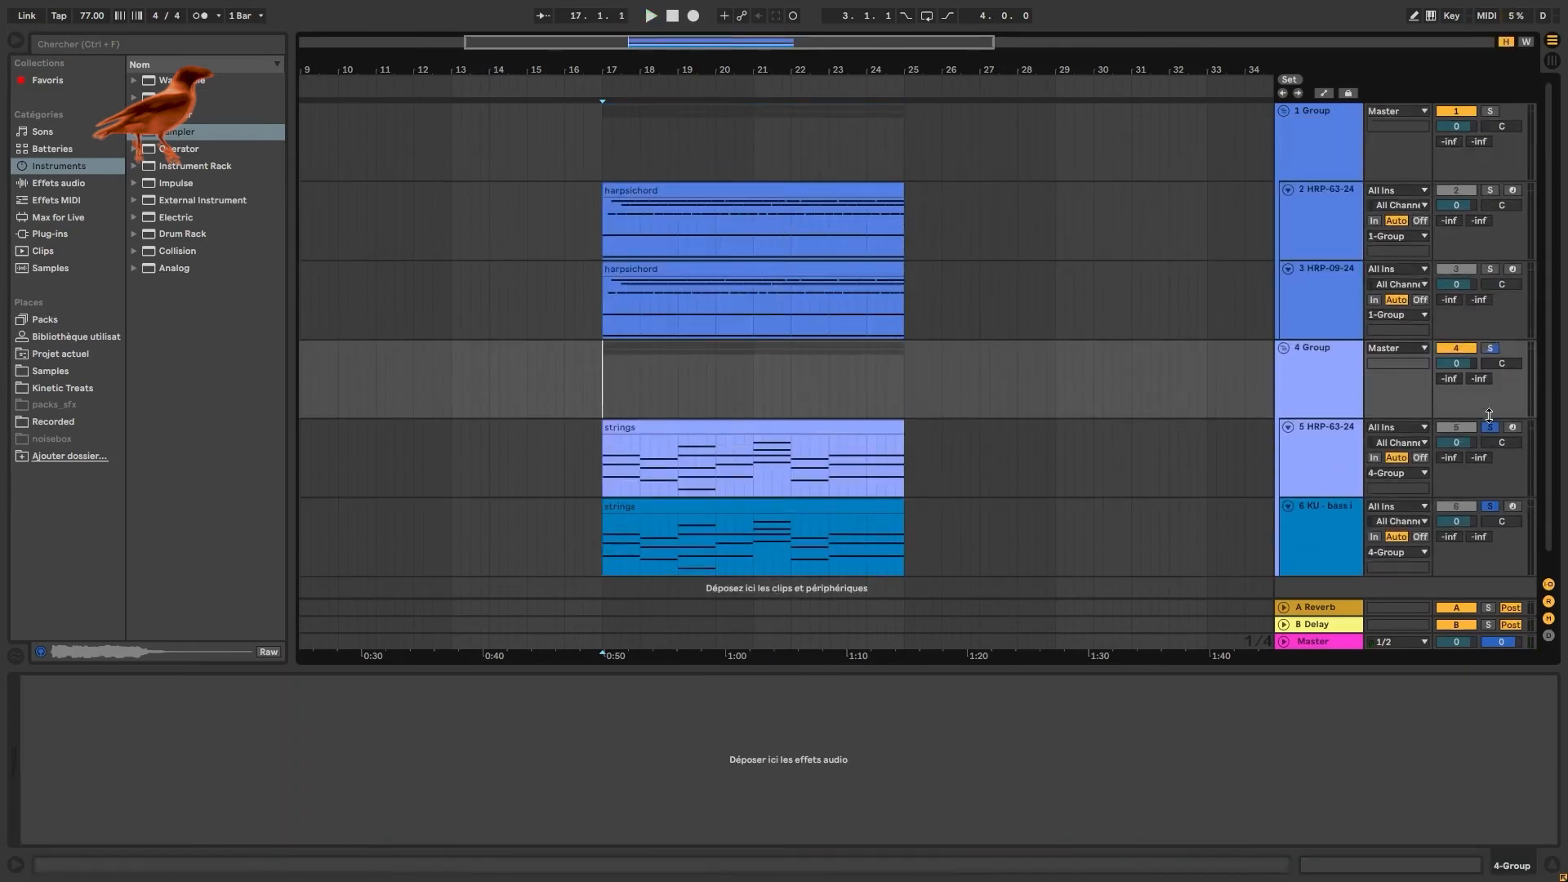
pyautogui.press('s')
pyautogui.press('space')
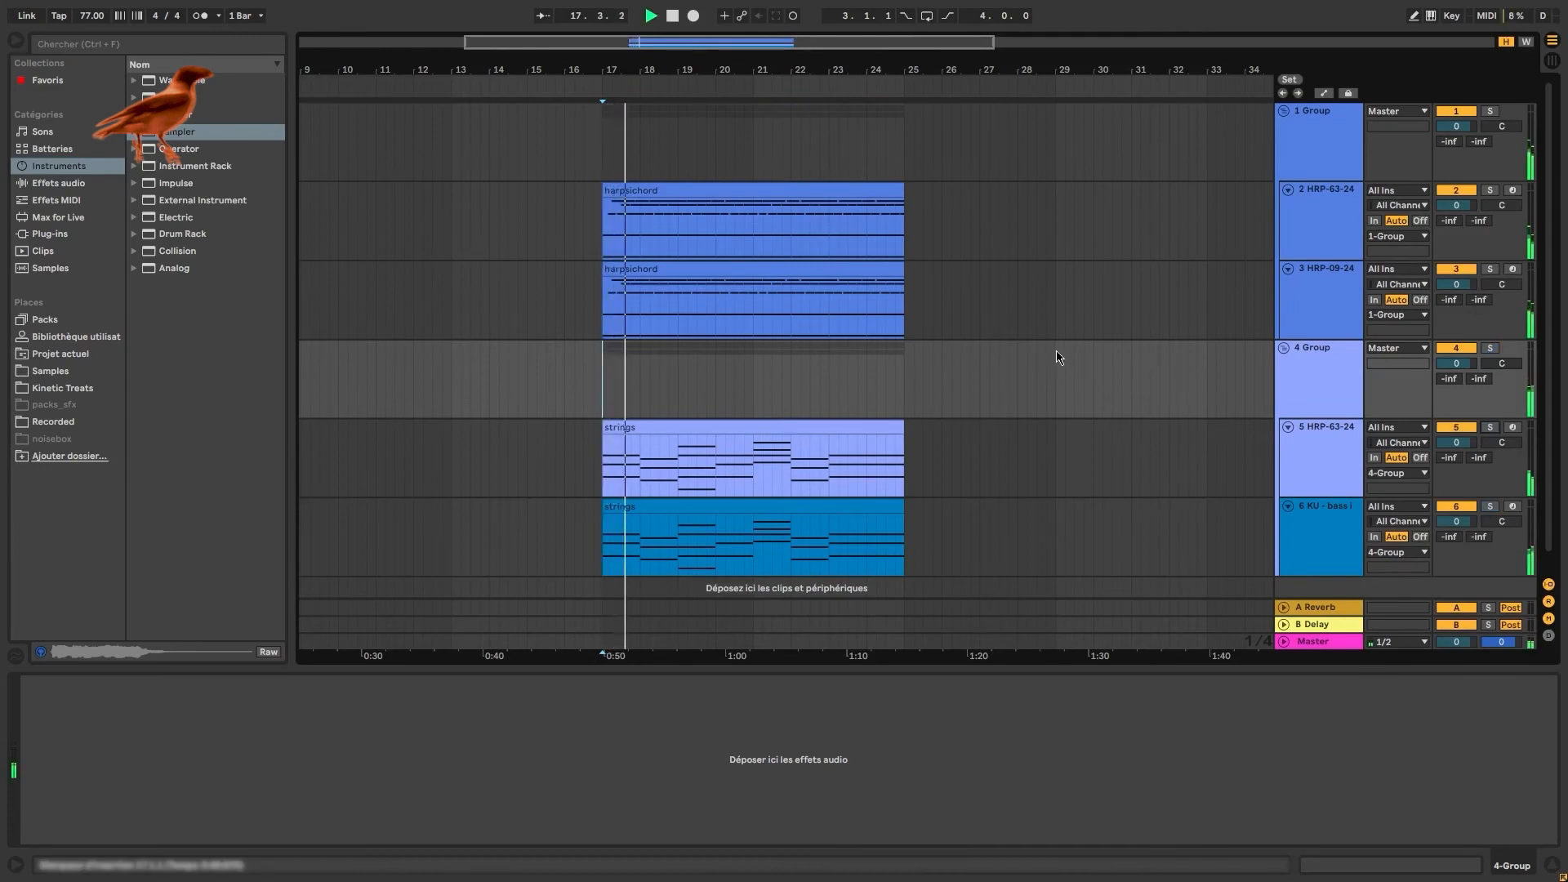
# - Switch to the web page of ADM Mitchell's Harpsichord Free Ableton Live Pack 162 and examine its description
pyautogui.scroll(-1, 938, 358)
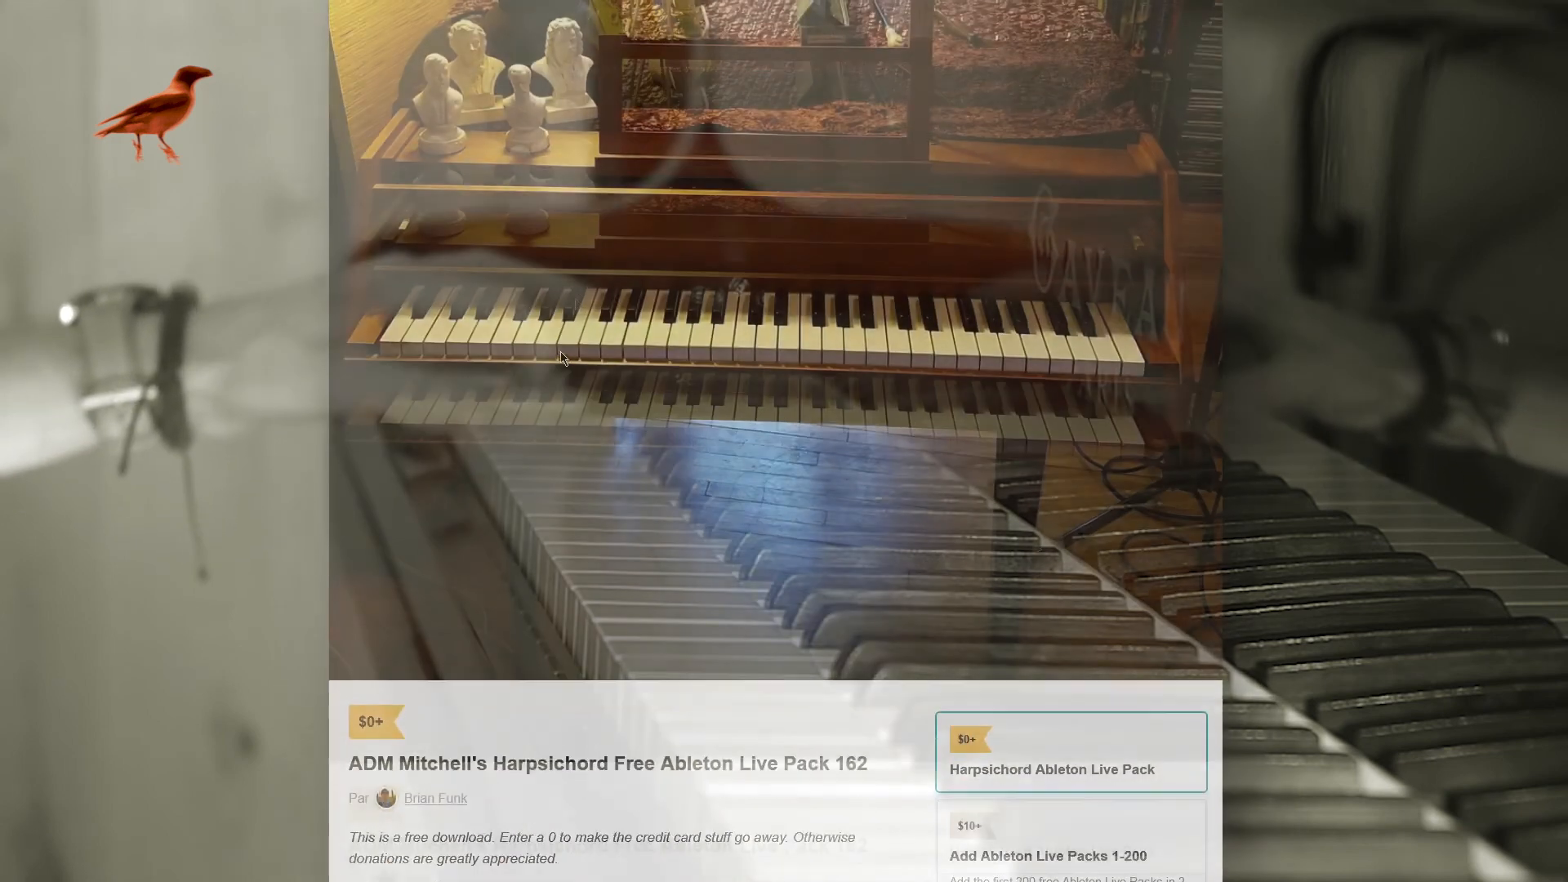
pyautogui.scroll(-2, 562, 357)
pyautogui.scroll(-3, 562, 357)
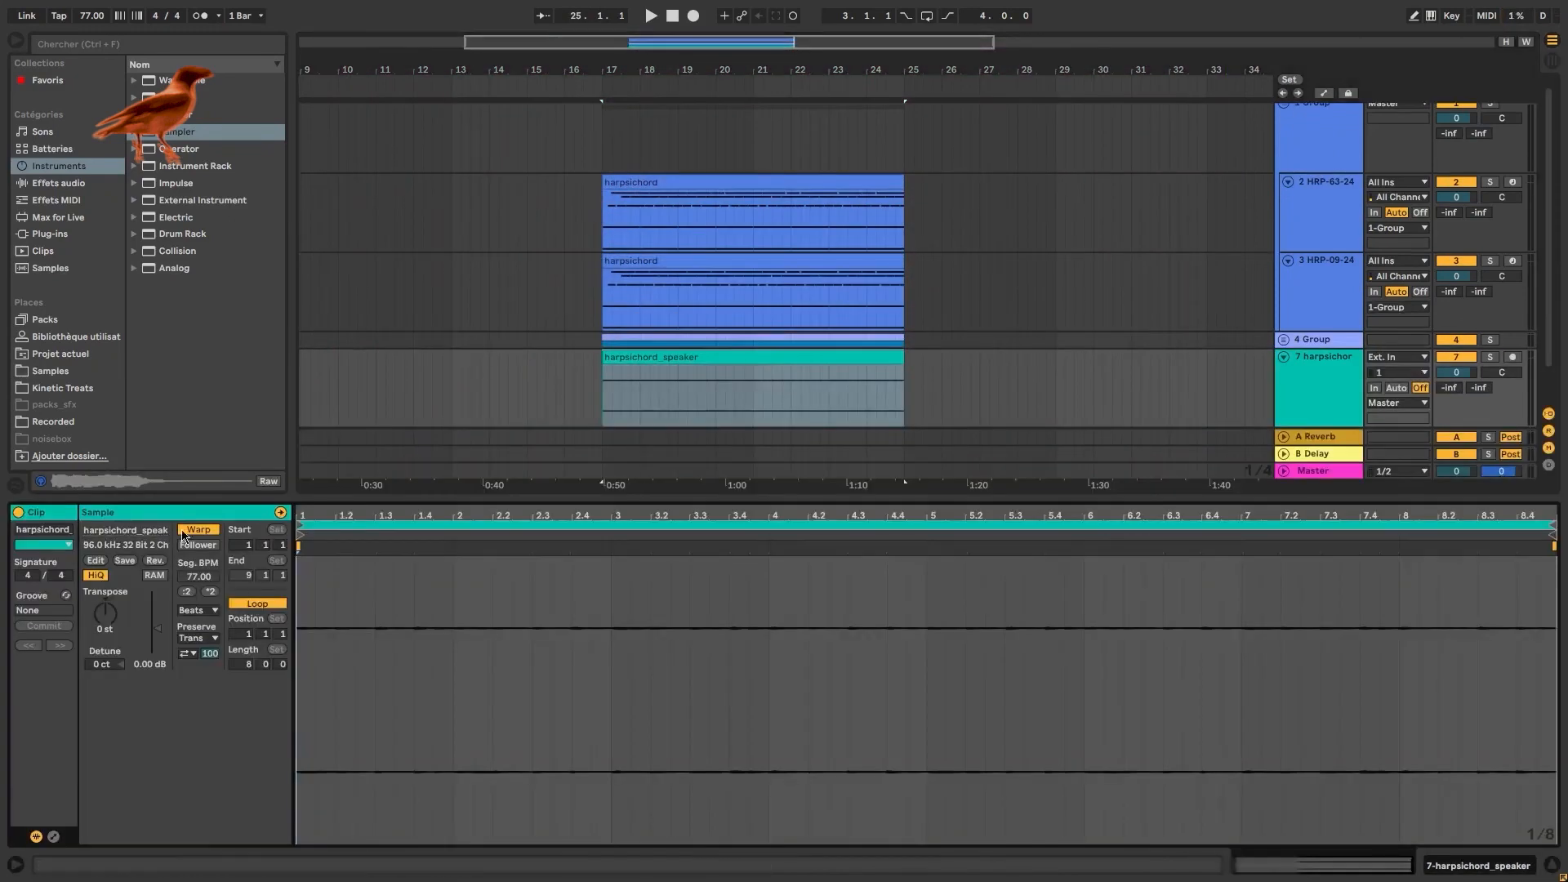
# - Turn off warping for the harpsichord_speaker clip, then solo its track with the harpsichord group and play them
pyautogui.click(196, 530)
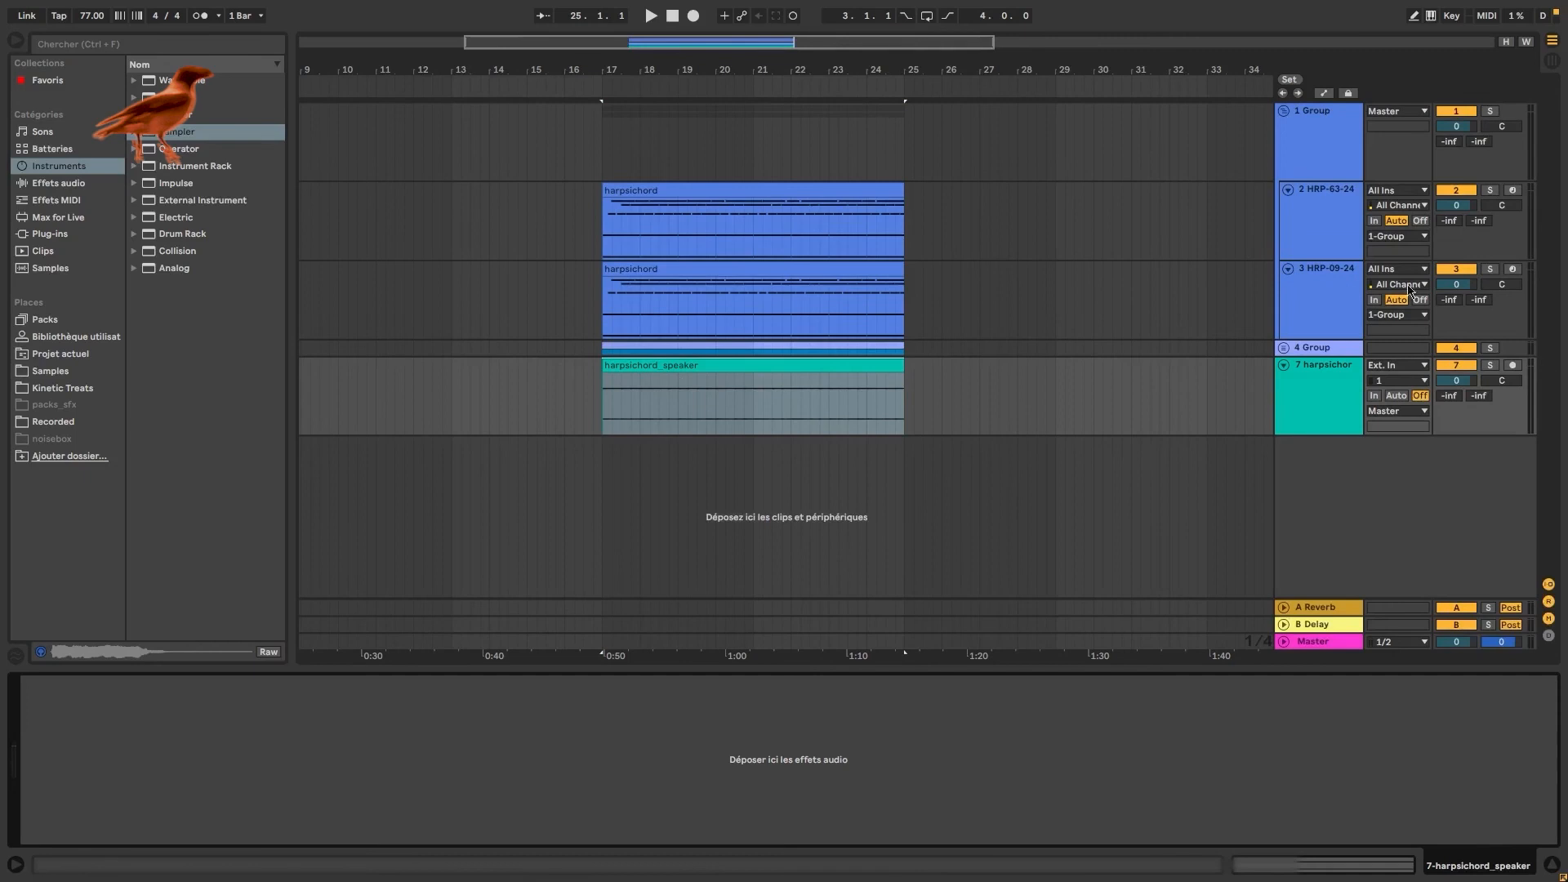
pyautogui.click(872, 396)
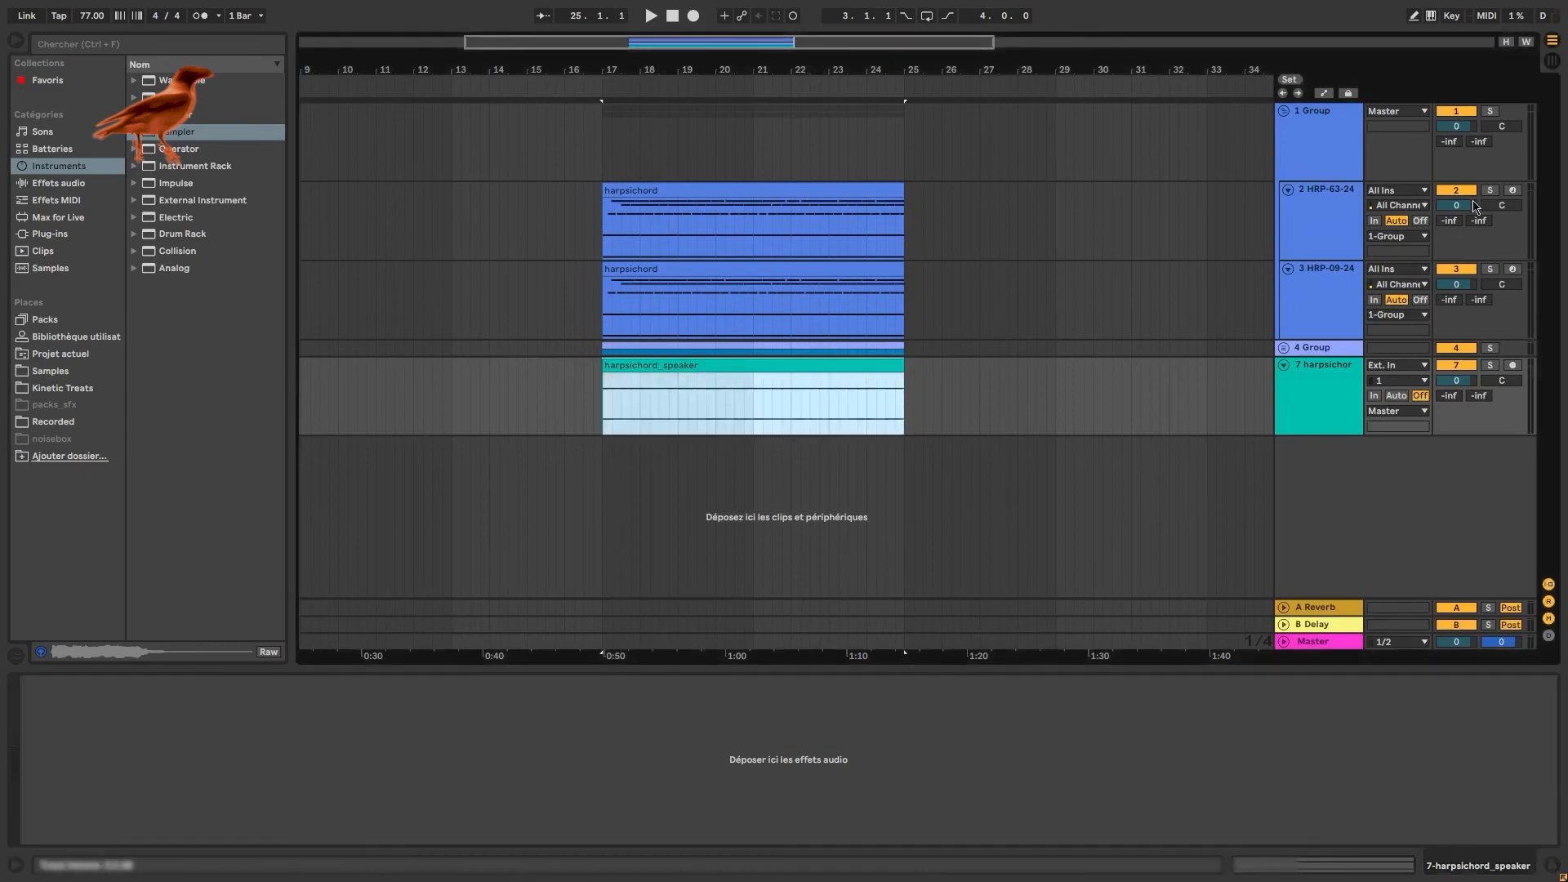
pyautogui.click(1490, 113)
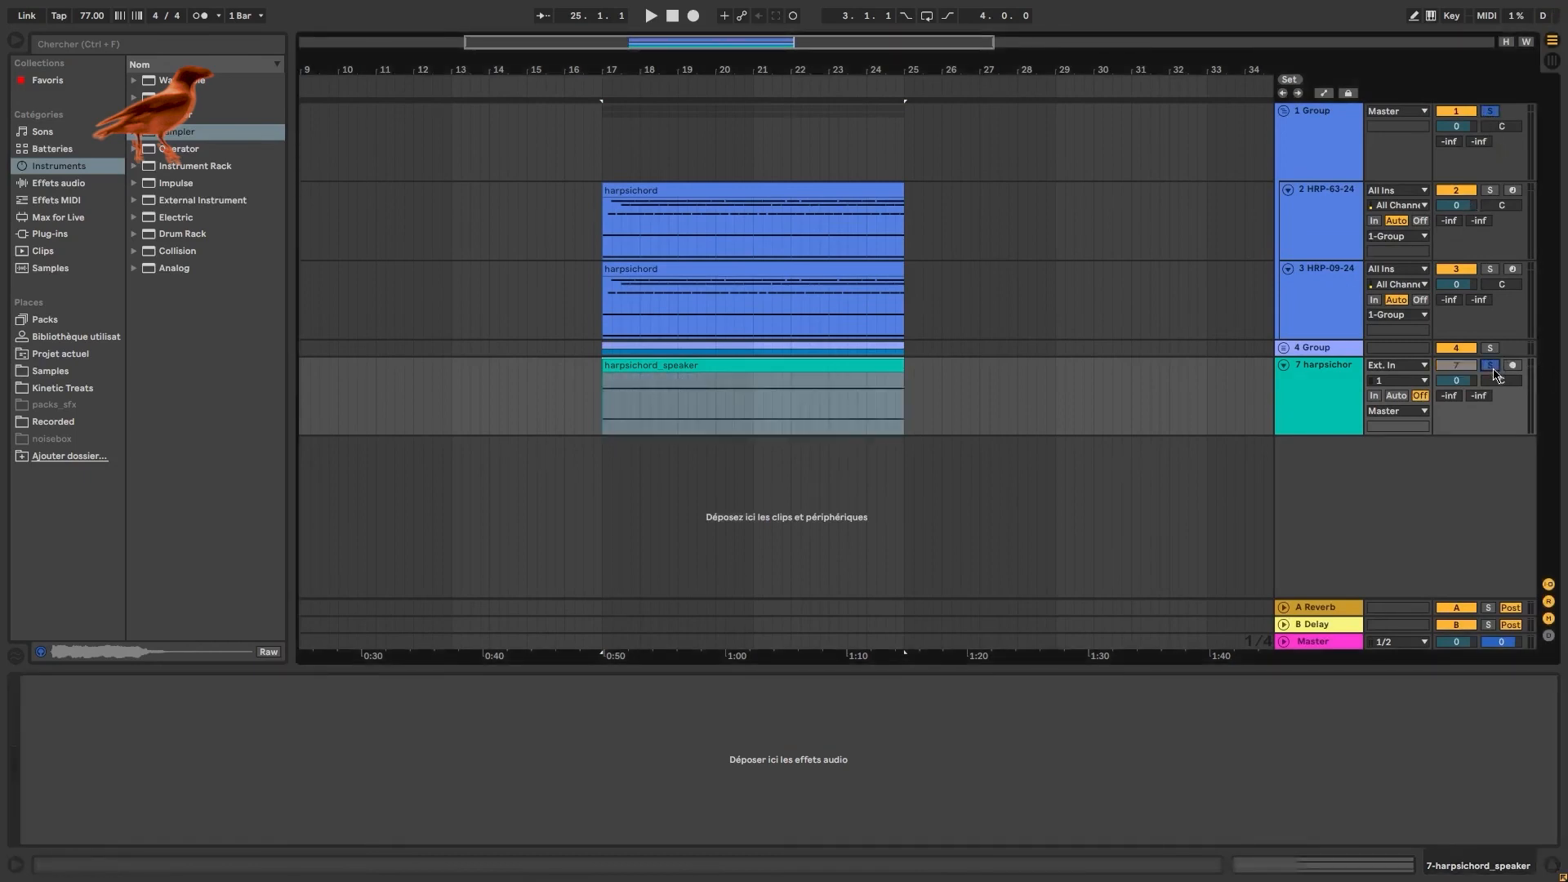
pyautogui.press('space')
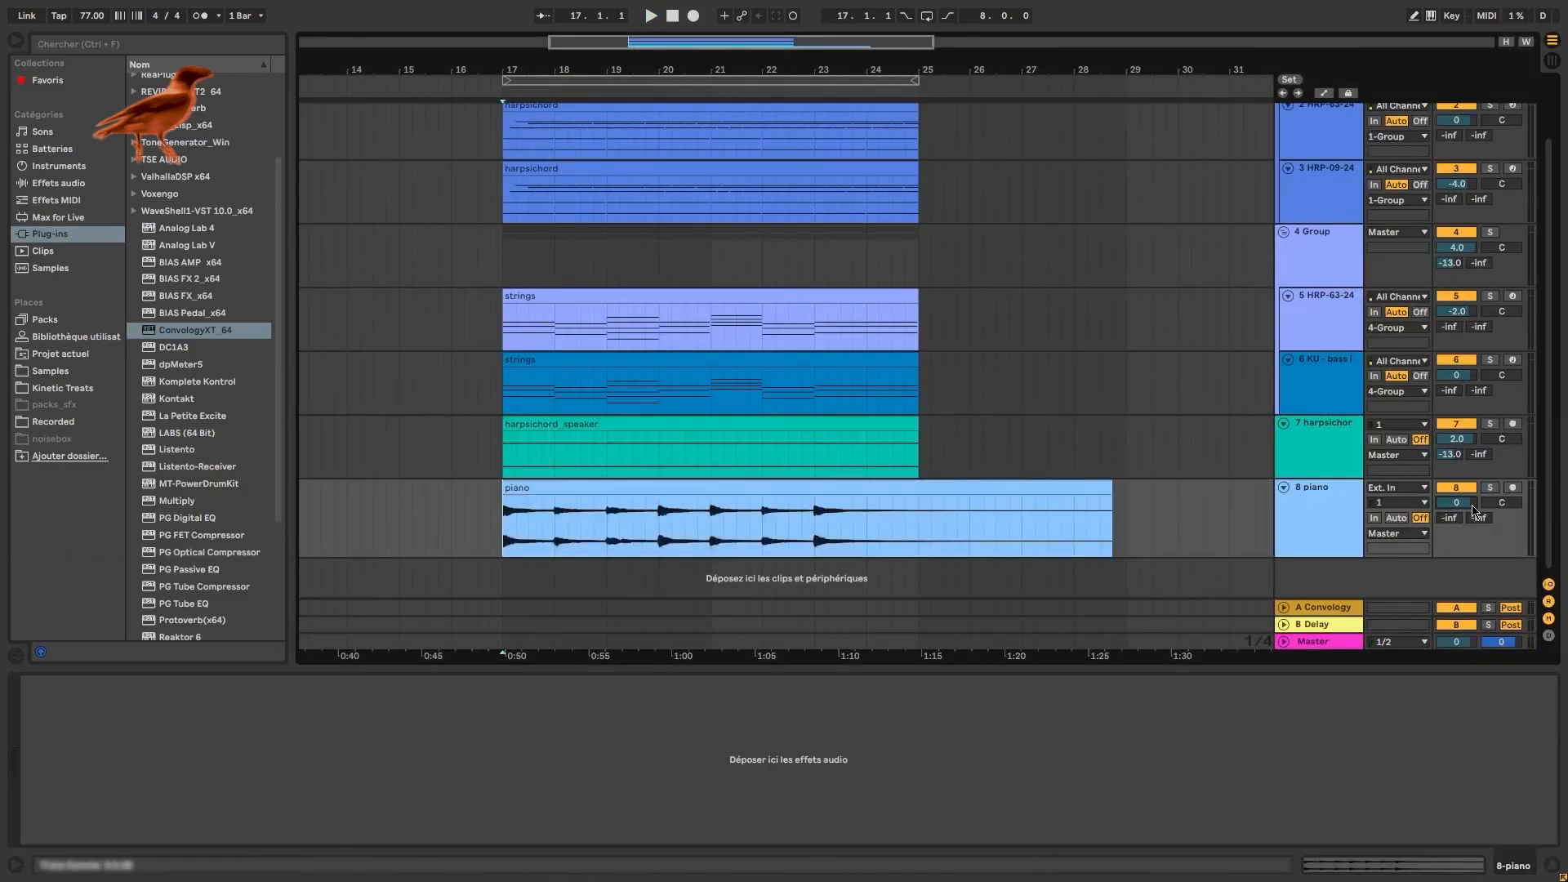
# - Set the piano track's volume to -5.0 dB and play the full arrangement from just before bar 17
pyautogui.click(478, 527)
pyautogui.press('space')
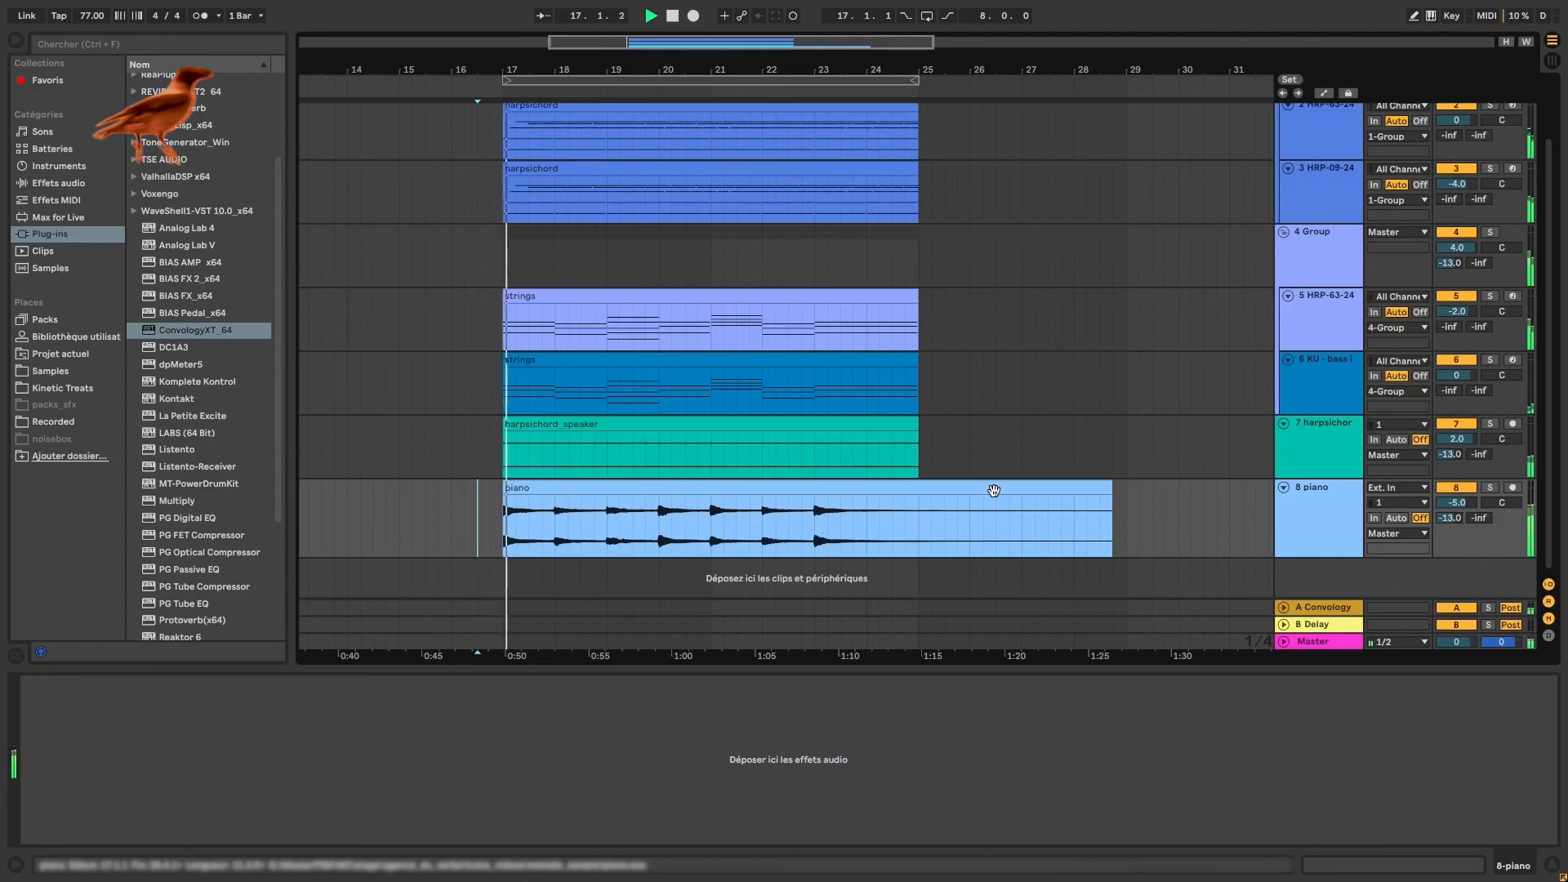